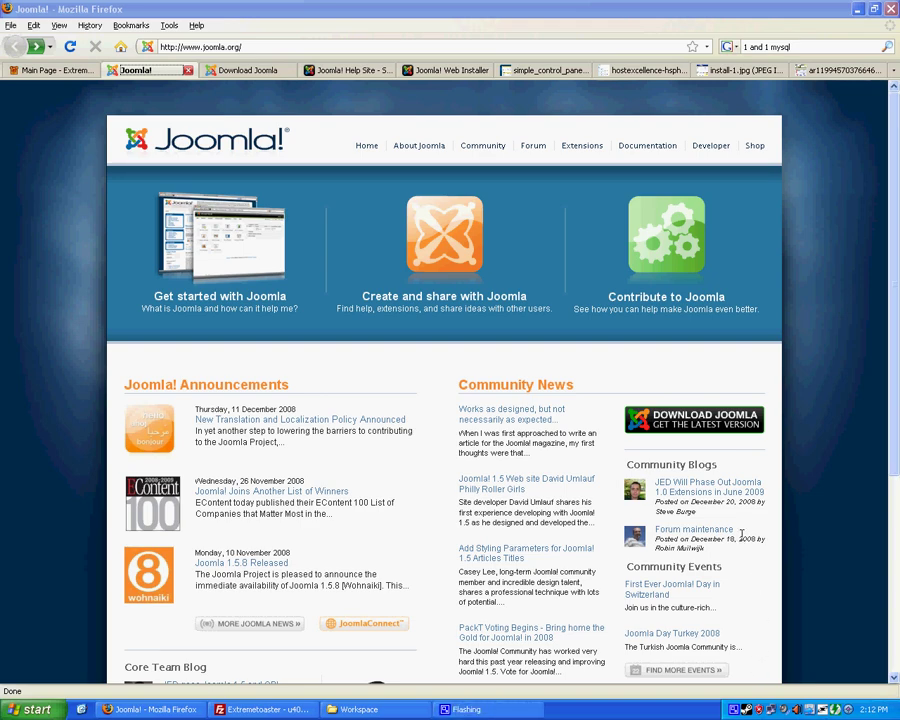
Switch through the Firefox tabs to the Download Joomla page and highlight the 1.5.8 Full Package entry
left_click(80, 71)
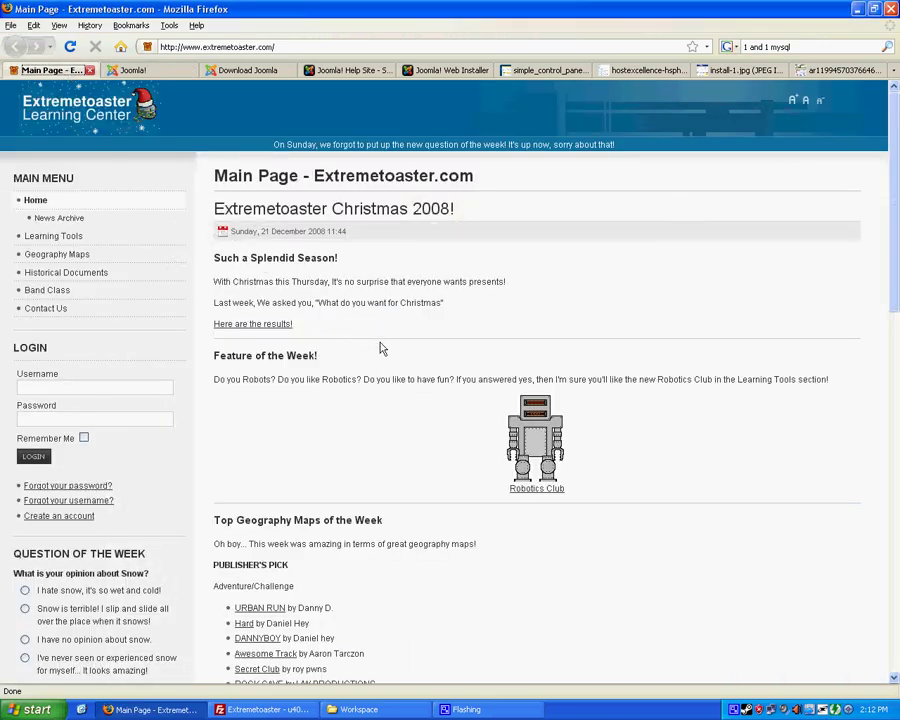
left_click(140, 70)
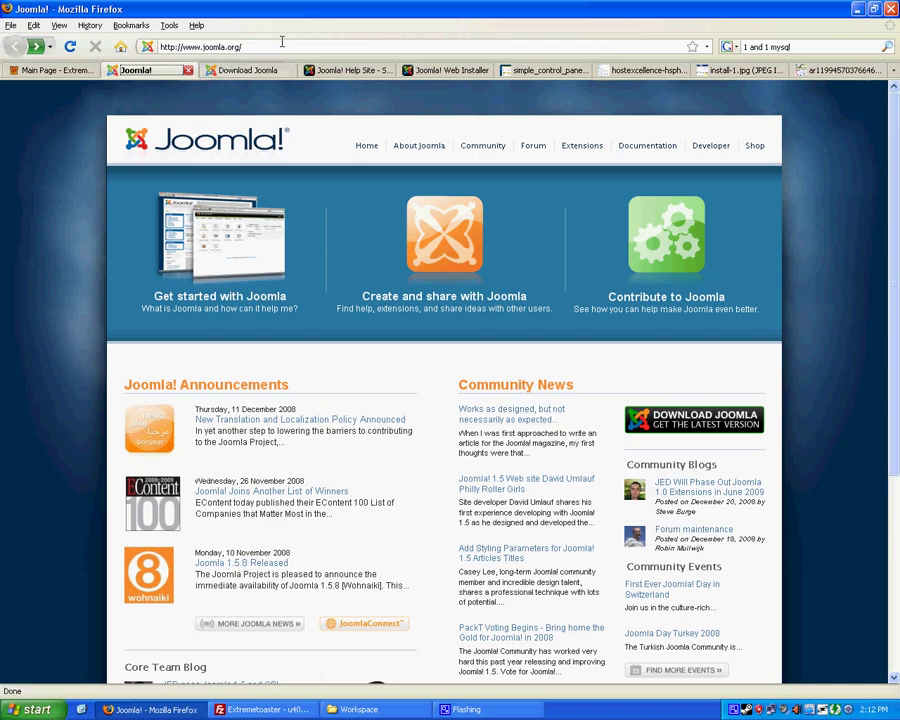
left_click(245, 70)
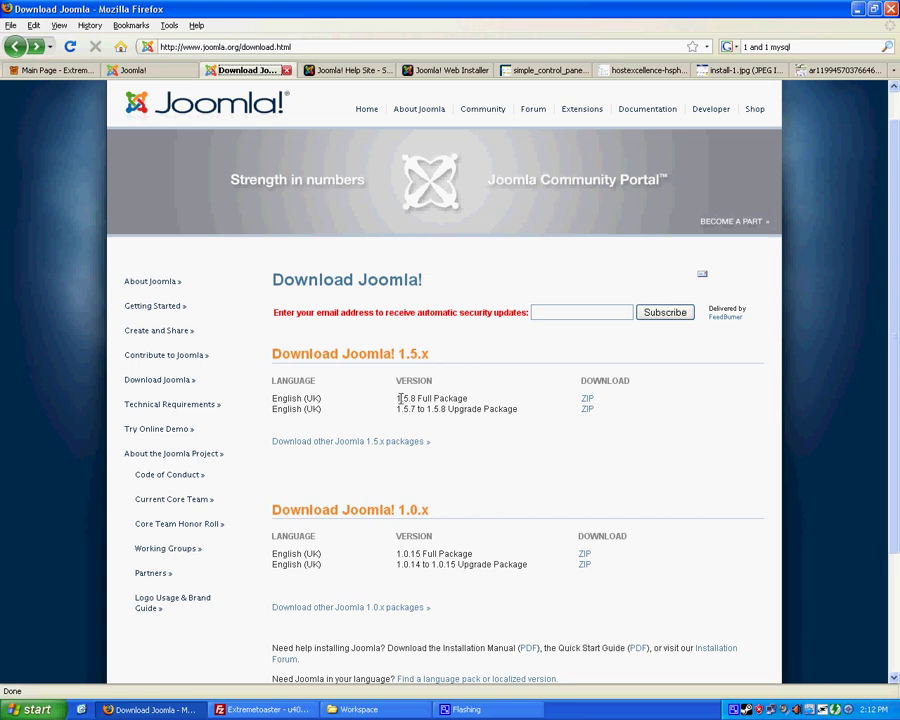
left_click_drag(397, 398, 483, 402)
left_click(484, 402)
In the Workspace window, open the extracted Joomla_1.5.8-Stable-Full_Package folder and select everything inside
left_click(360, 709)
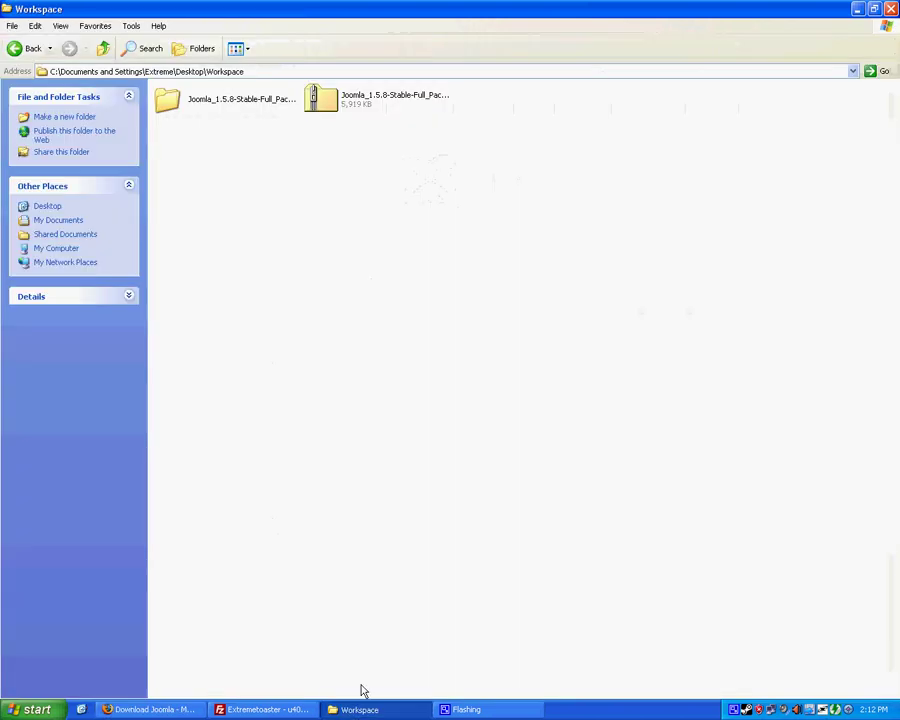
left_click(330, 116)
right_click(334, 112)
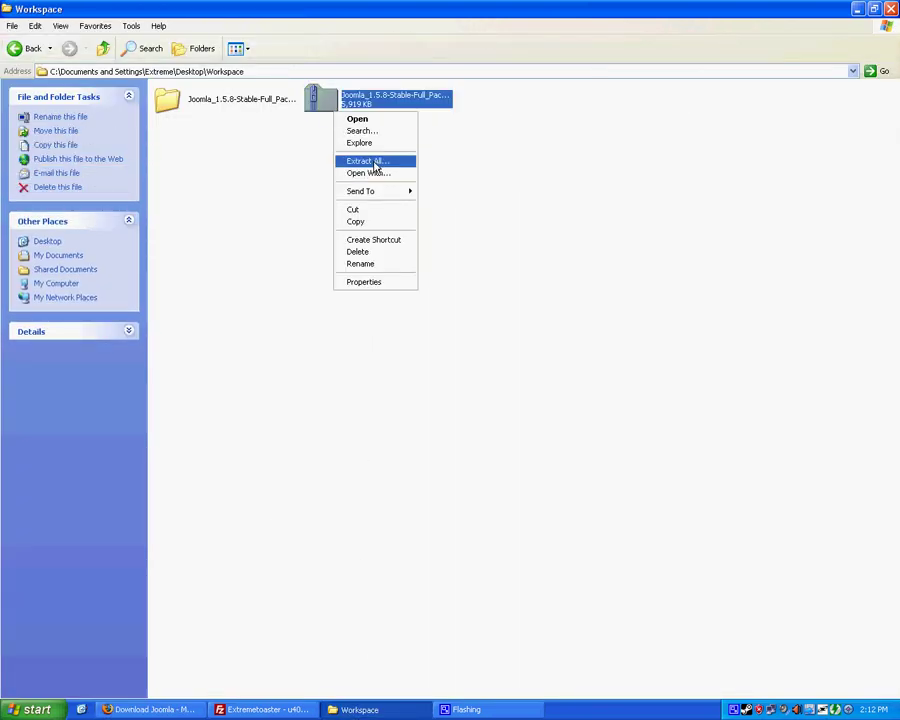
left_click(157, 221)
left_click(180, 108)
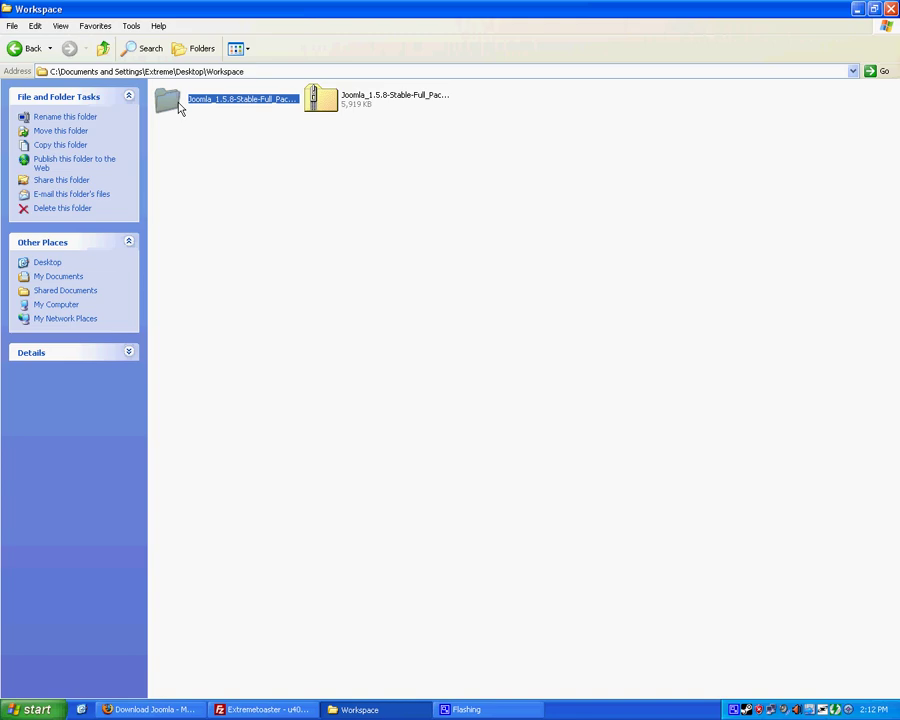
double_click(172, 102)
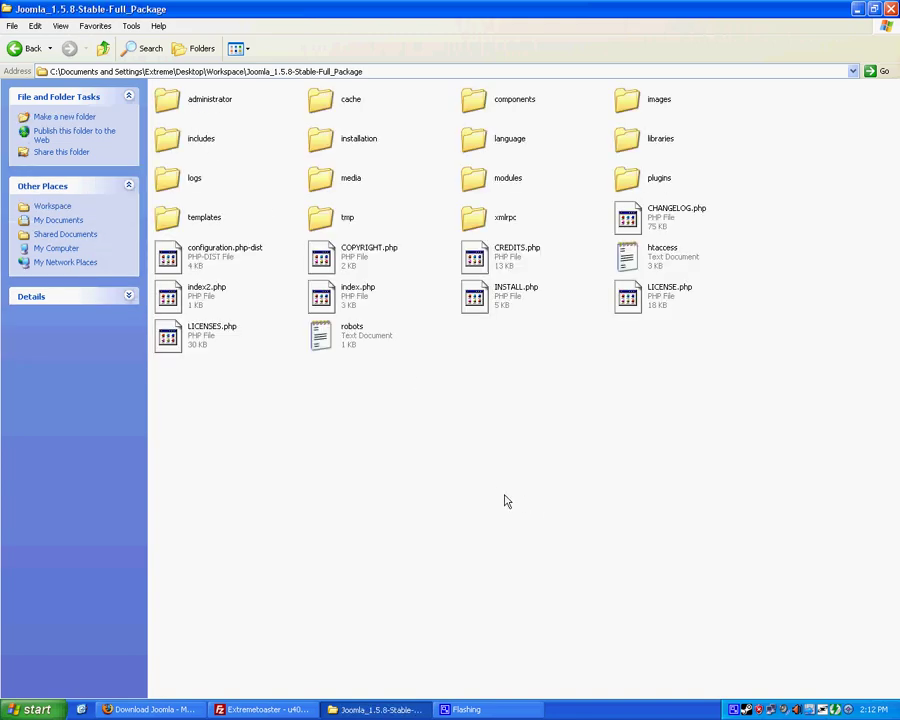
key("ctrl+a")
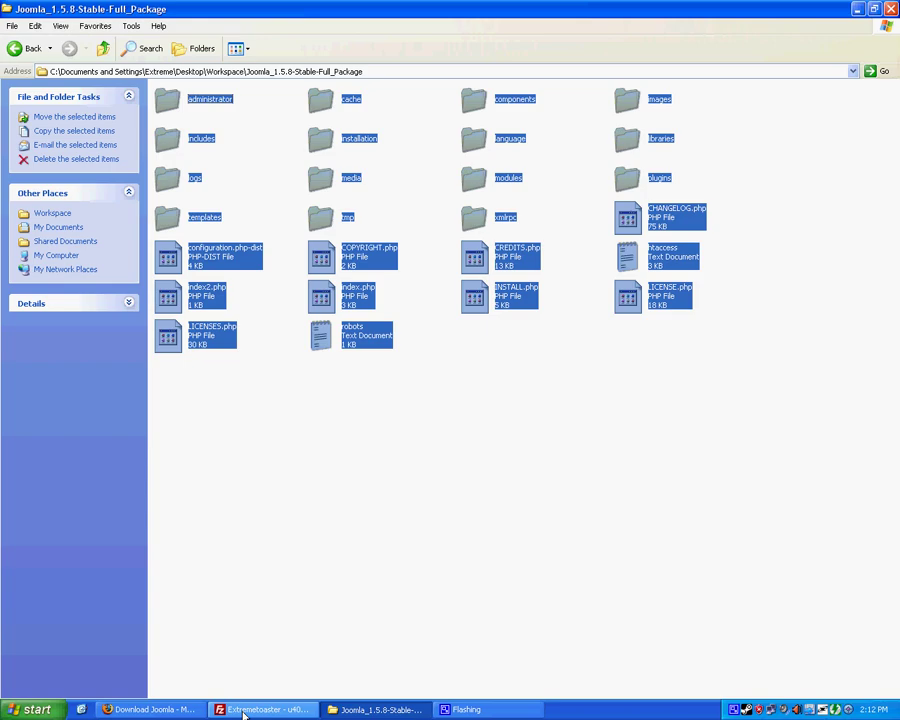
Look over the Joomla files in FileZilla's remote joomlatest/joomla folder, then minimize FileZilla
left_click(243, 709)
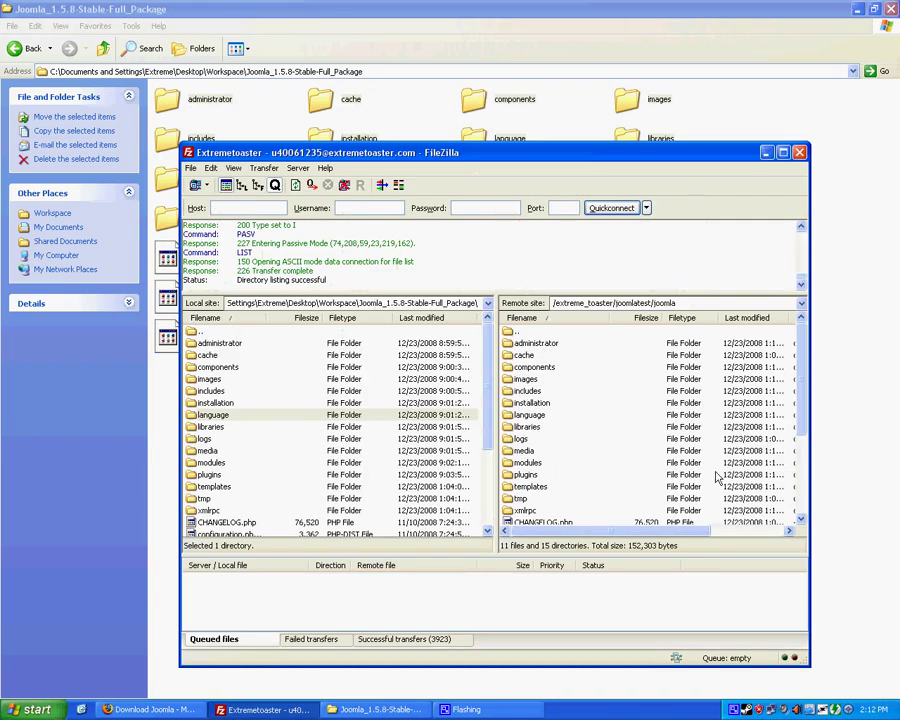
left_click(801, 486)
left_click(801, 375)
scroll(806, 368, "down", 4)
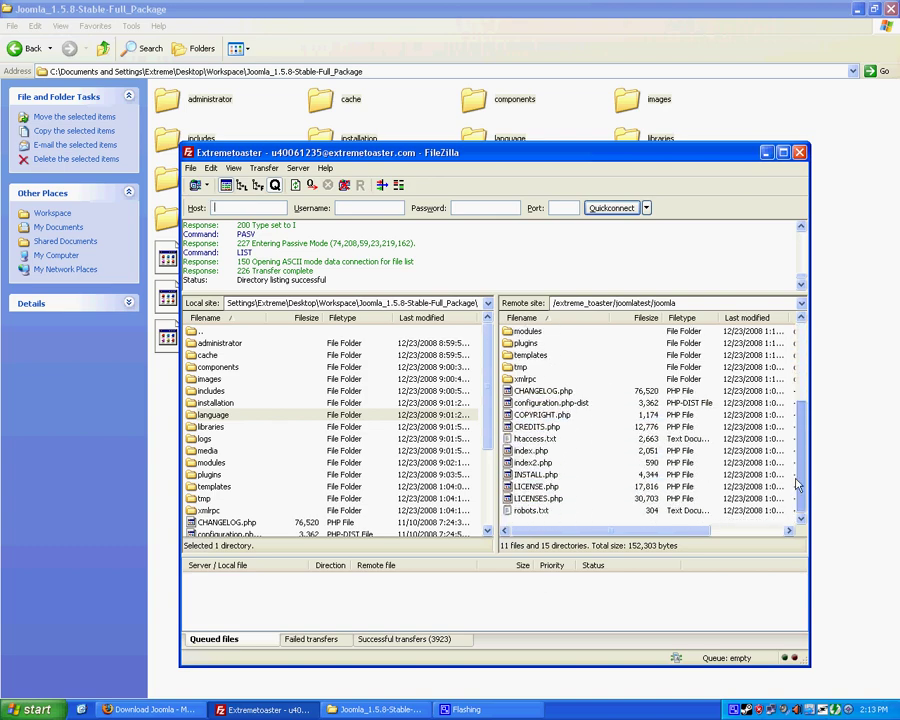
left_click(767, 152)
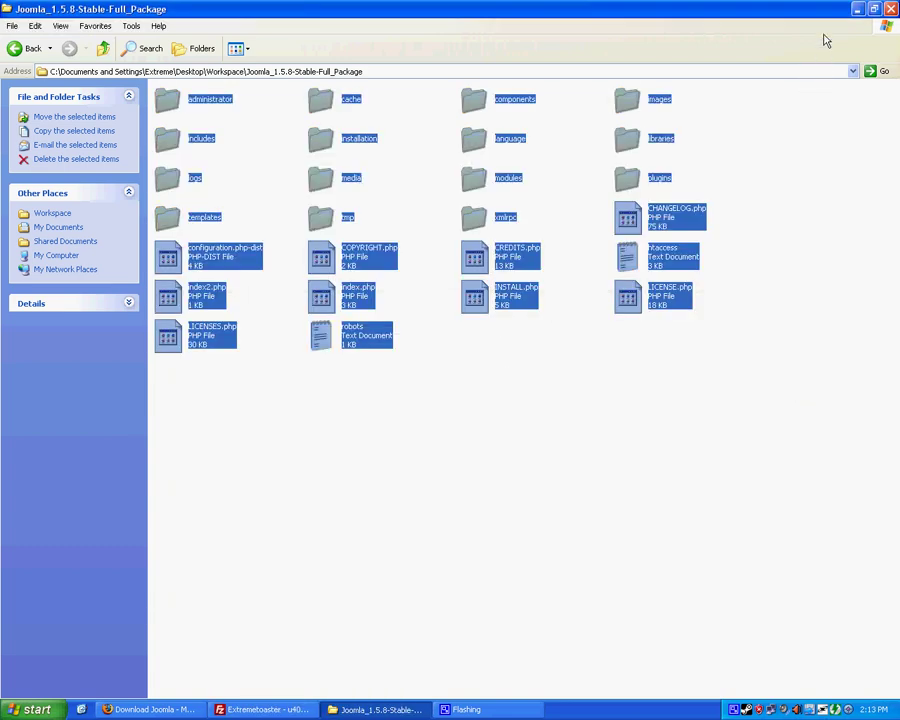
Close the old installer tab and load joomlatest.extremetoaster.com to reach the Choose Language step
left_click(857, 10)
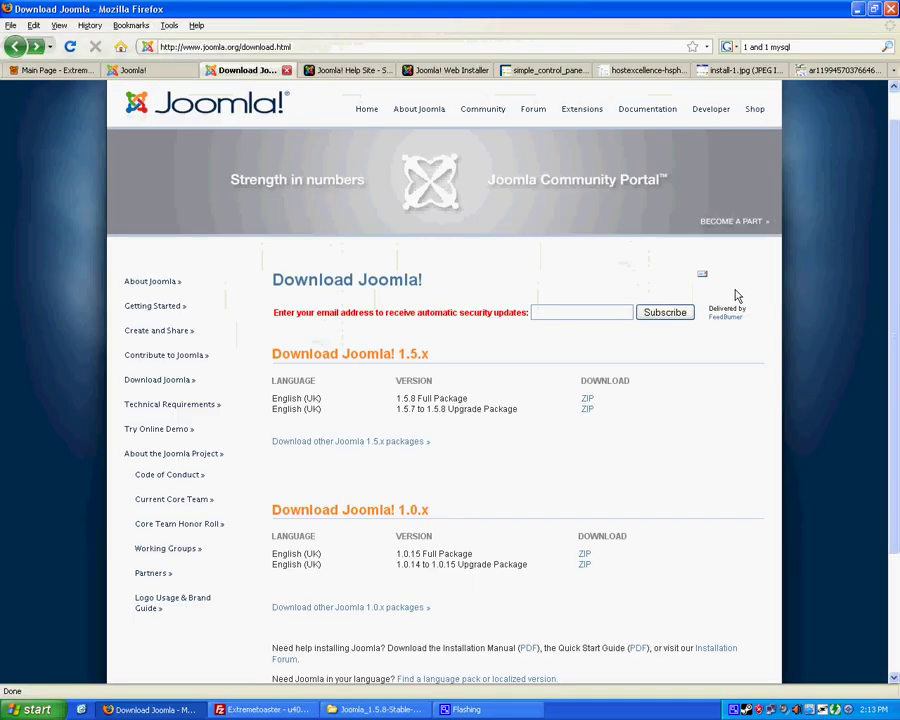
middle_click(425, 71)
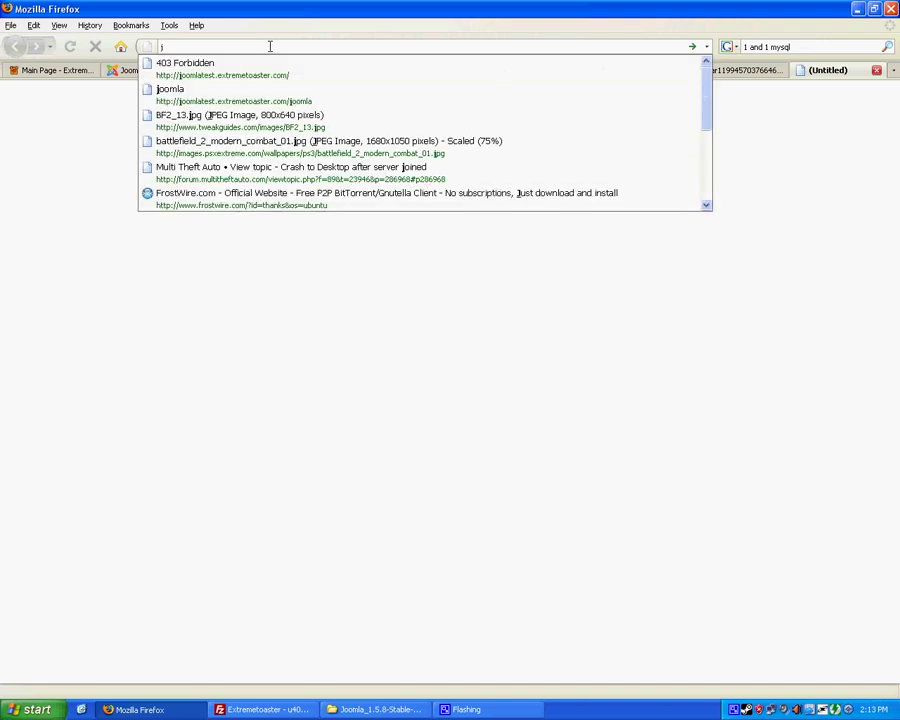
key("Down")
key("Return")
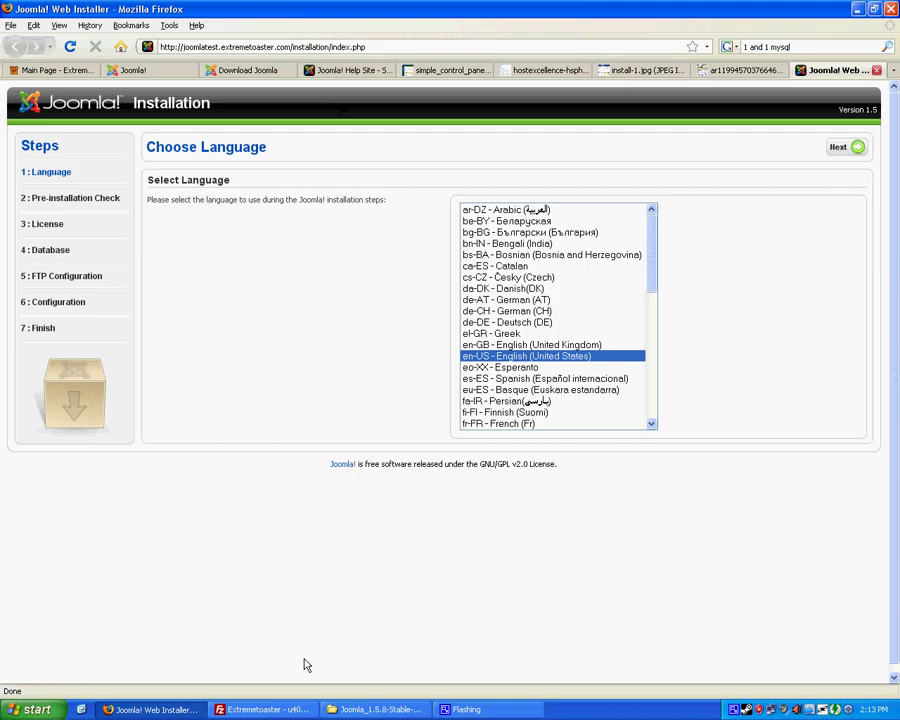
left_click(267, 709)
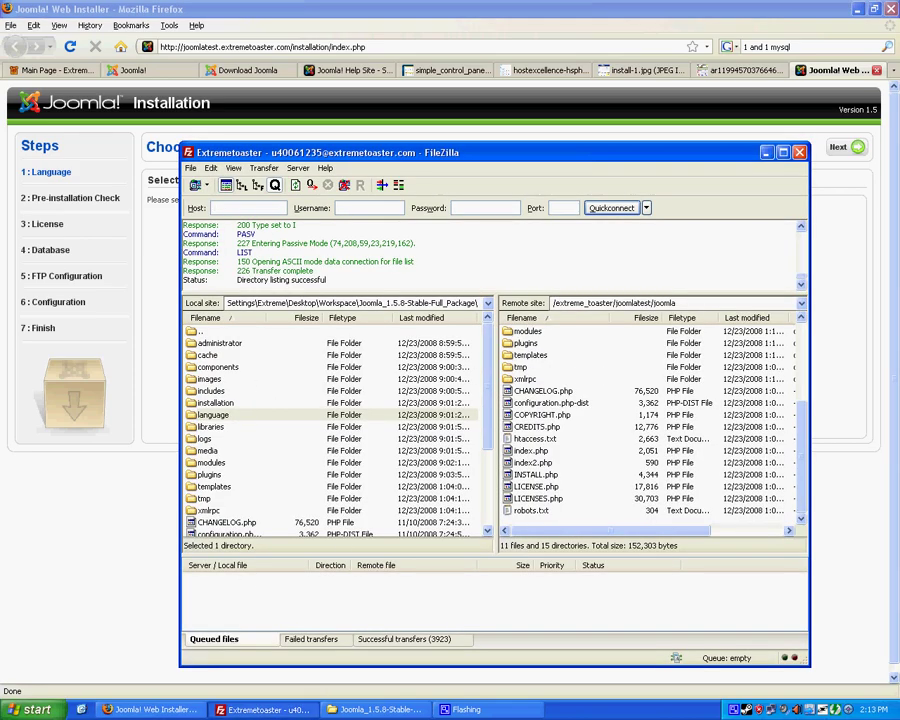
left_click(150, 709)
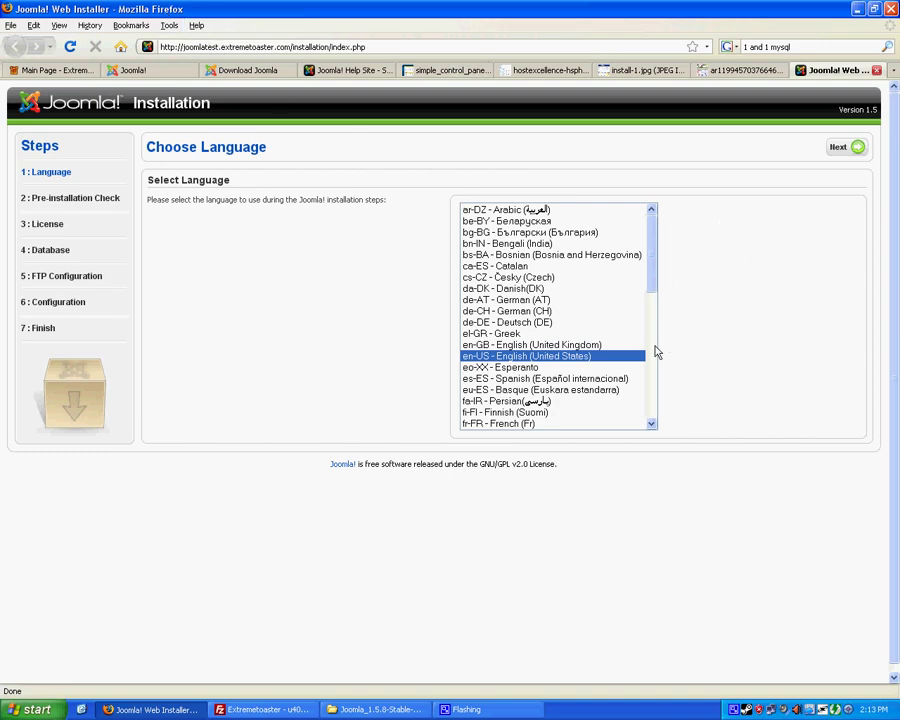
left_click_drag(652, 268, 836, 170)
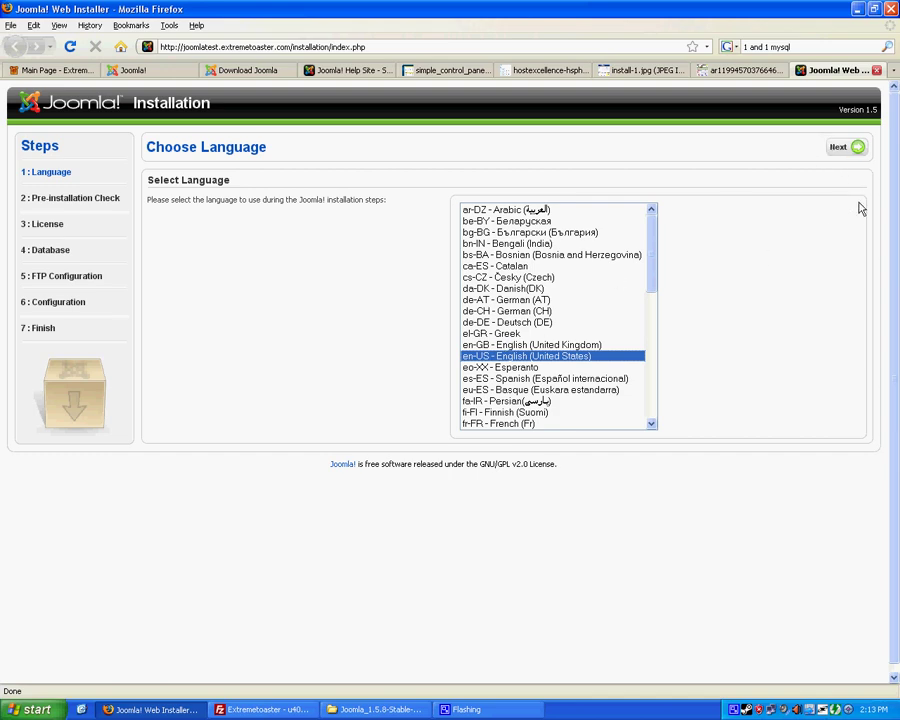
Go to the Pre-installation Check and review the requirements and the Display Errors setting
left_click(842, 147)
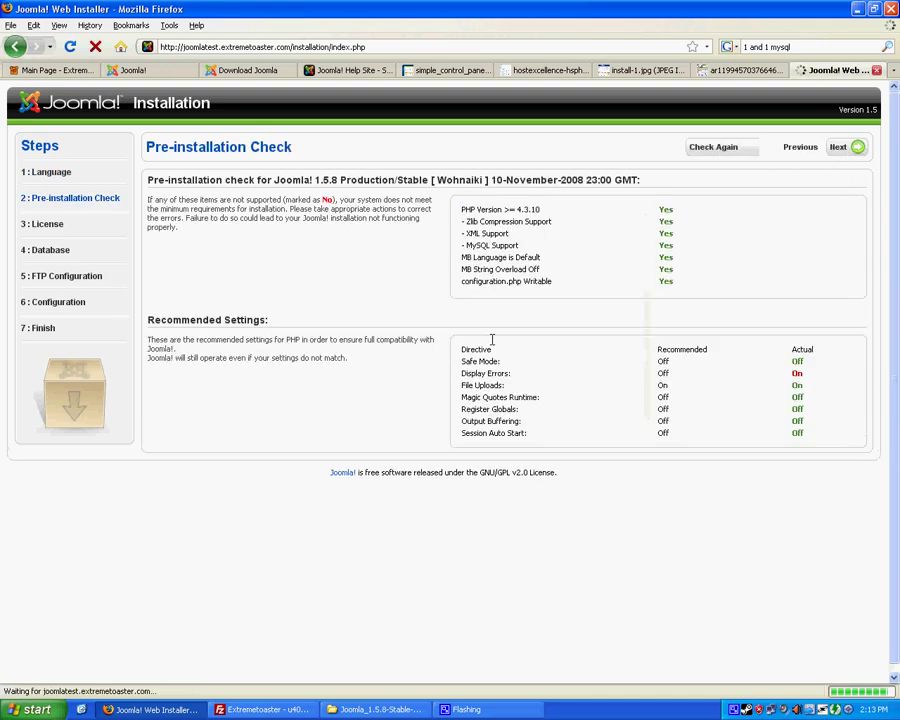
left_click_drag(714, 220, 586, 293)
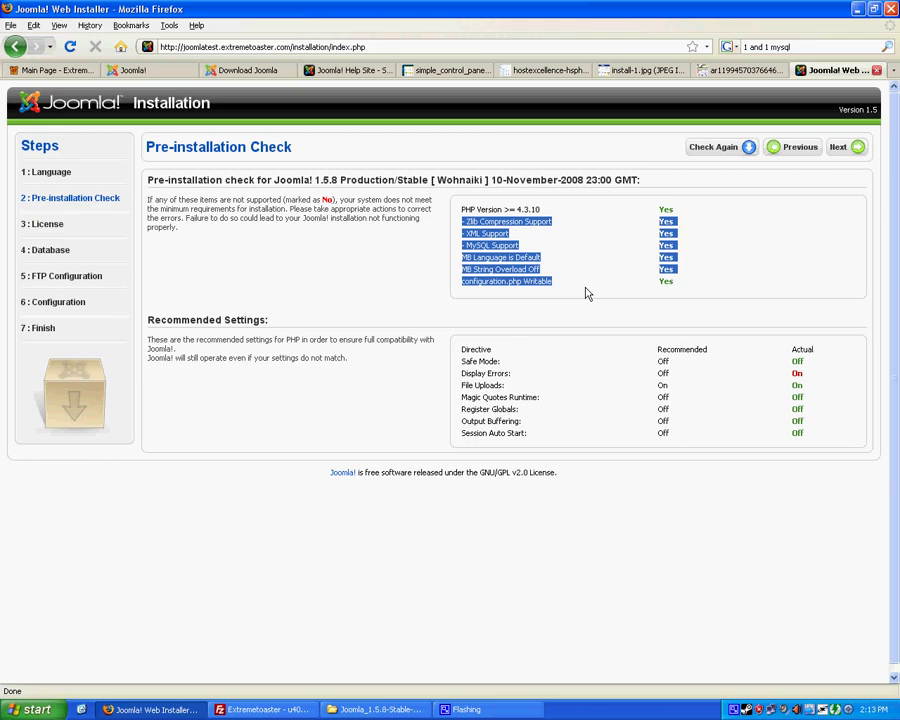
left_click_drag(715, 293, 462, 214)
left_click(455, 210)
left_click(688, 295)
left_click(581, 242)
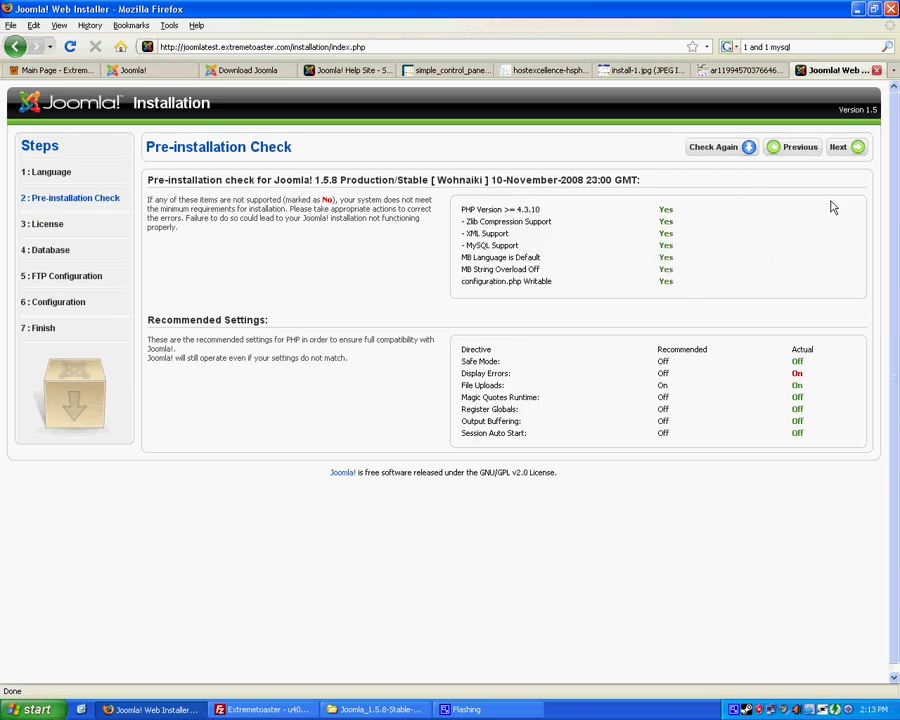
left_click_drag(474, 349, 810, 452)
left_click(838, 436)
left_click_drag(814, 380, 760, 376)
left_click(761, 378)
left_click_drag(667, 373, 636, 380)
left_click(587, 377)
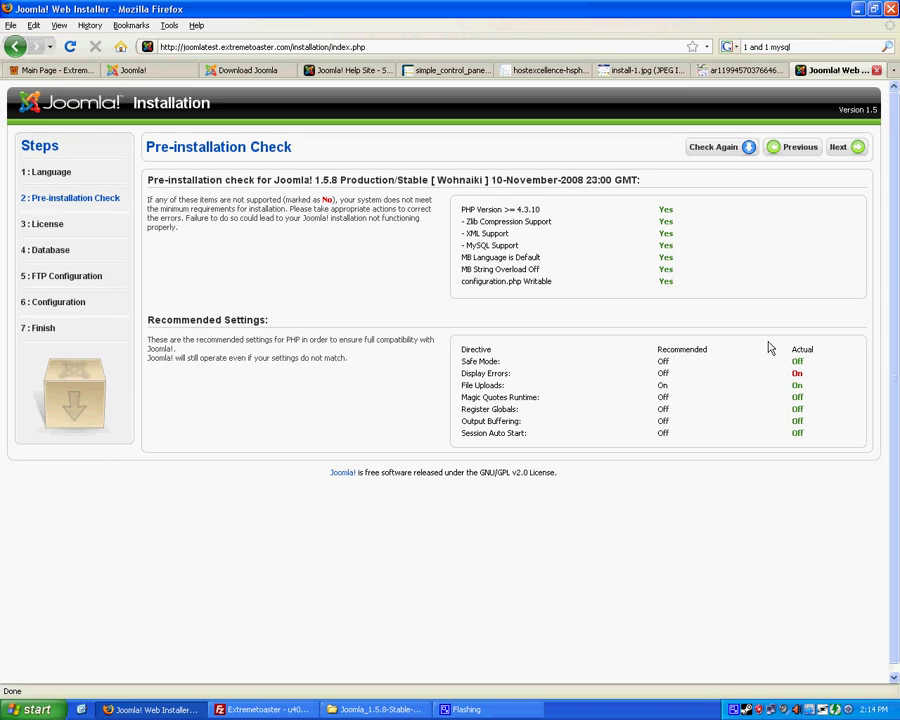
Scroll through the GNU license and continue to Database Configuration
left_click(840, 150)
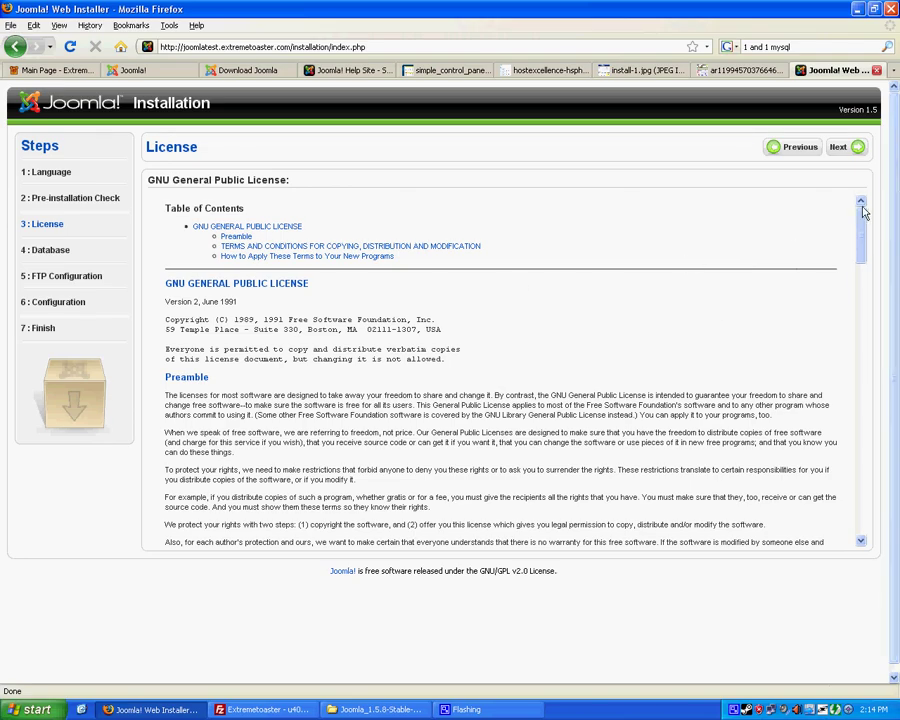
left_click_drag(860, 205, 818, 533)
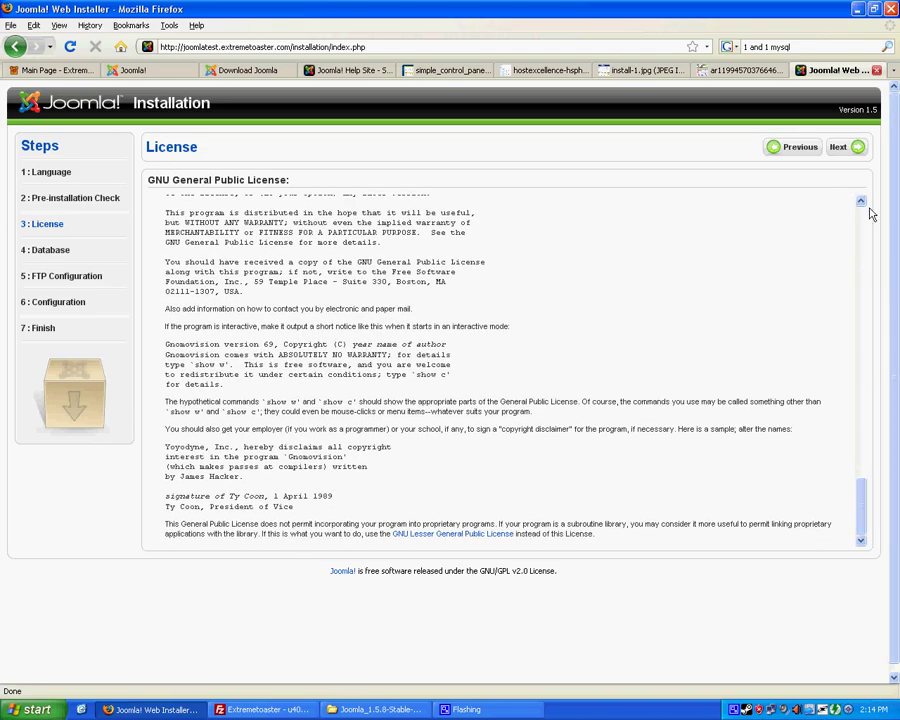
left_click(843, 148)
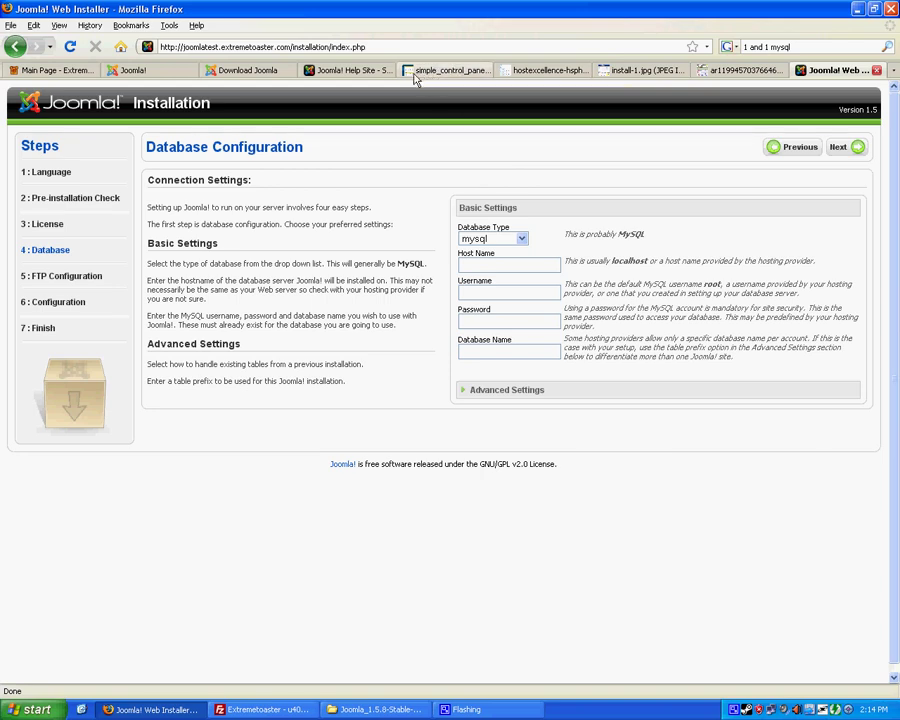
left_click(466, 74)
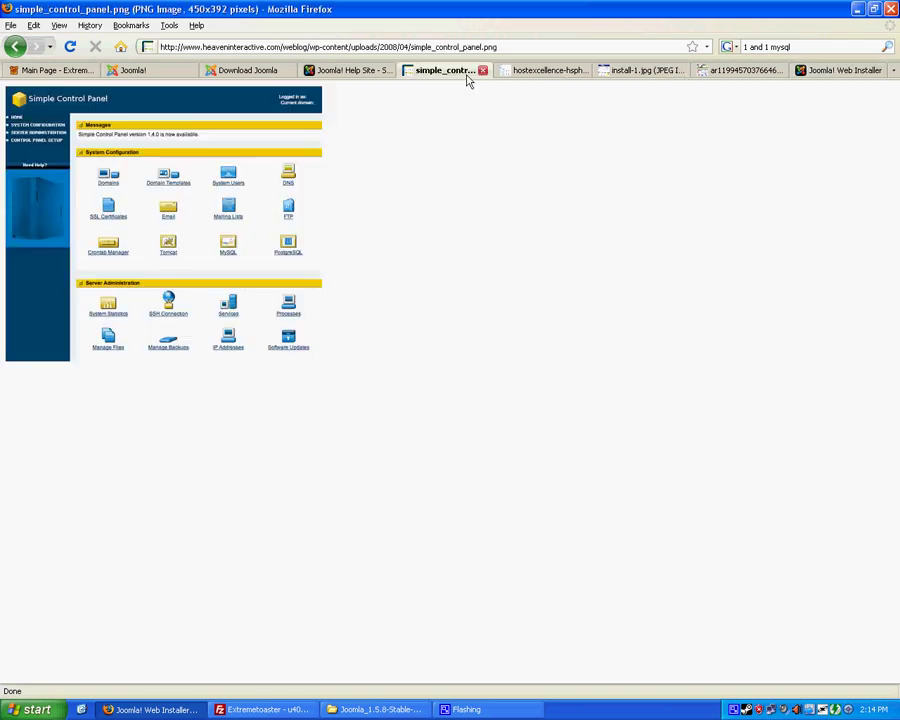
left_click(538, 74)
left_click(665, 74)
left_click(713, 76)
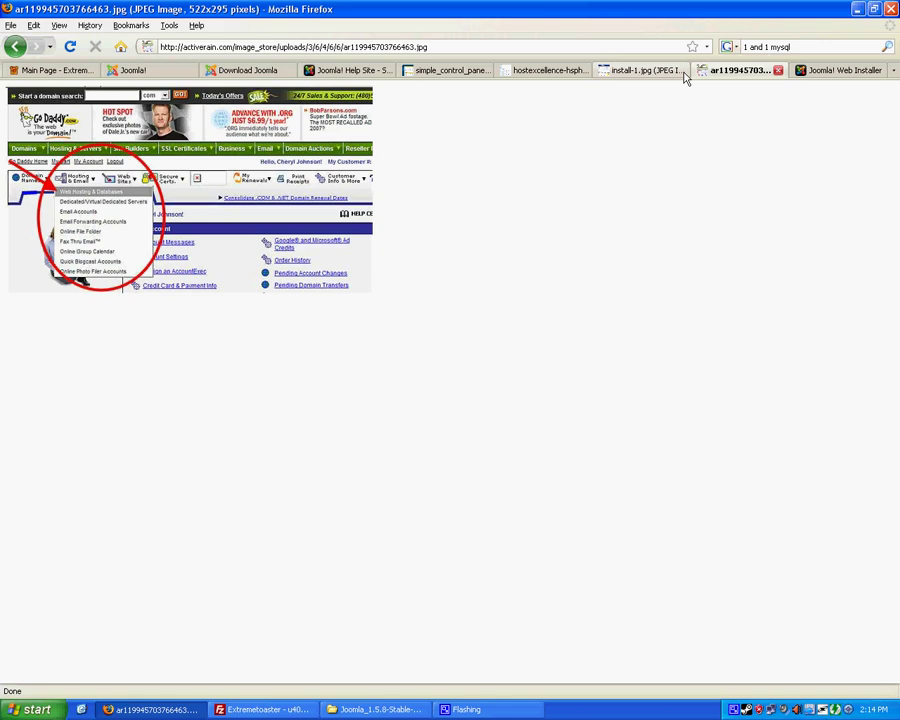
left_click(428, 76)
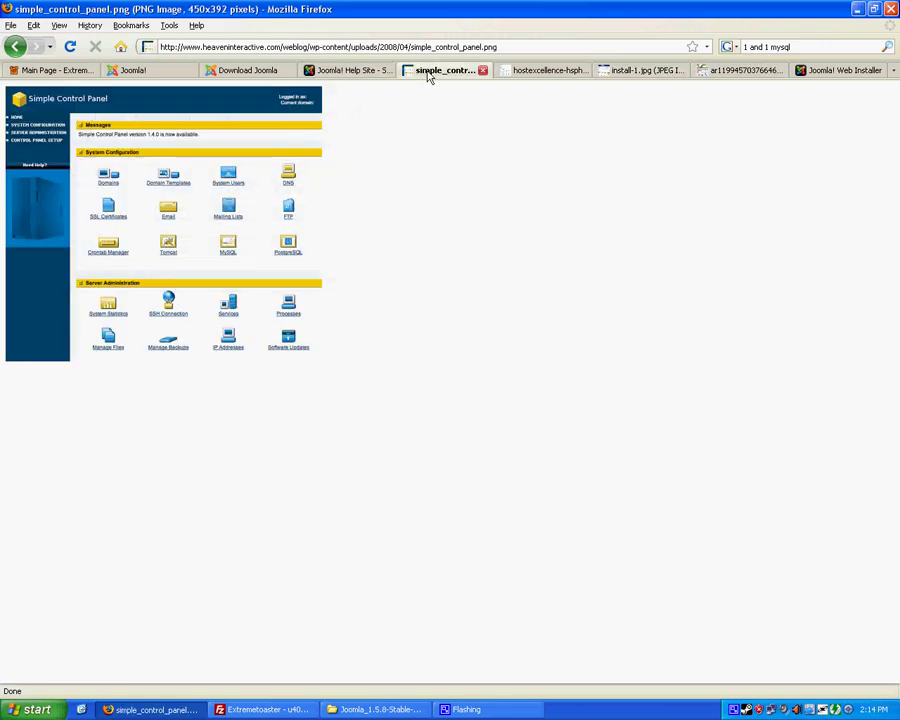
left_click(523, 74)
left_click(642, 72)
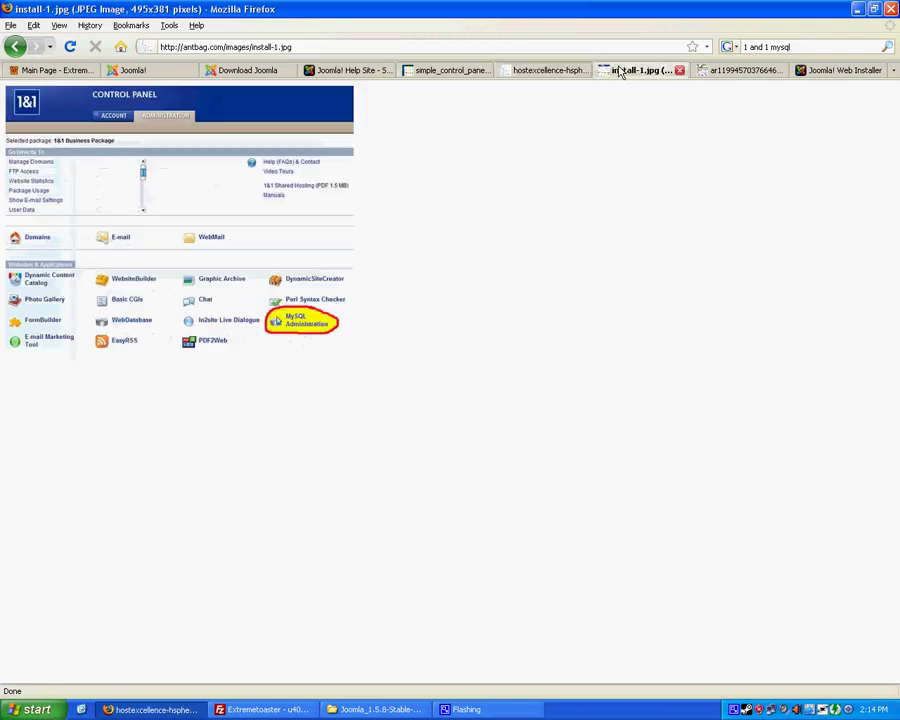
left_click(713, 74)
left_click(457, 74)
left_click(540, 72)
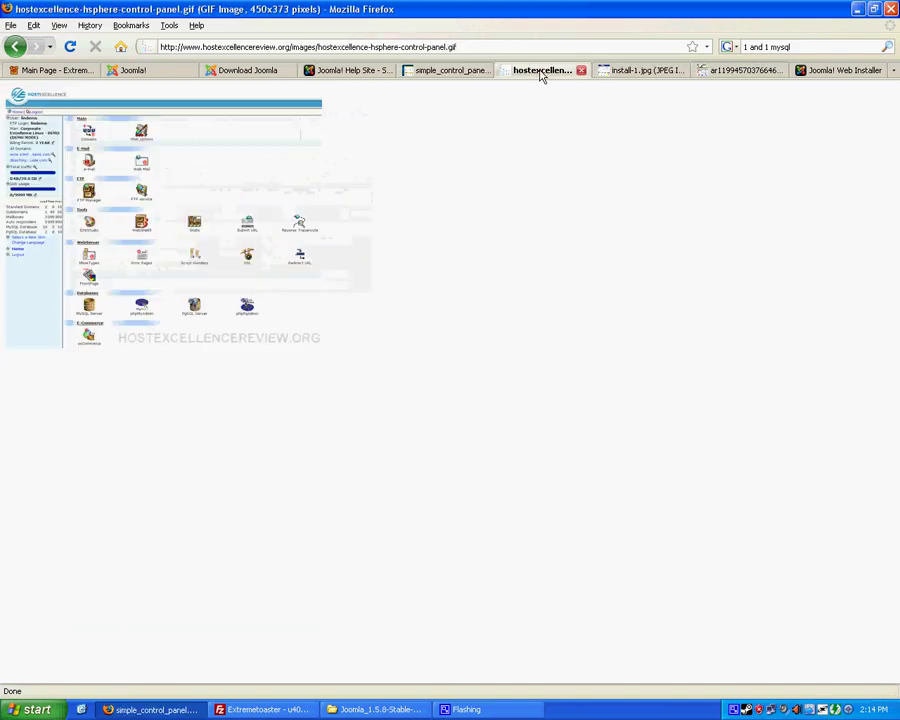
left_click(627, 72)
left_click(725, 72)
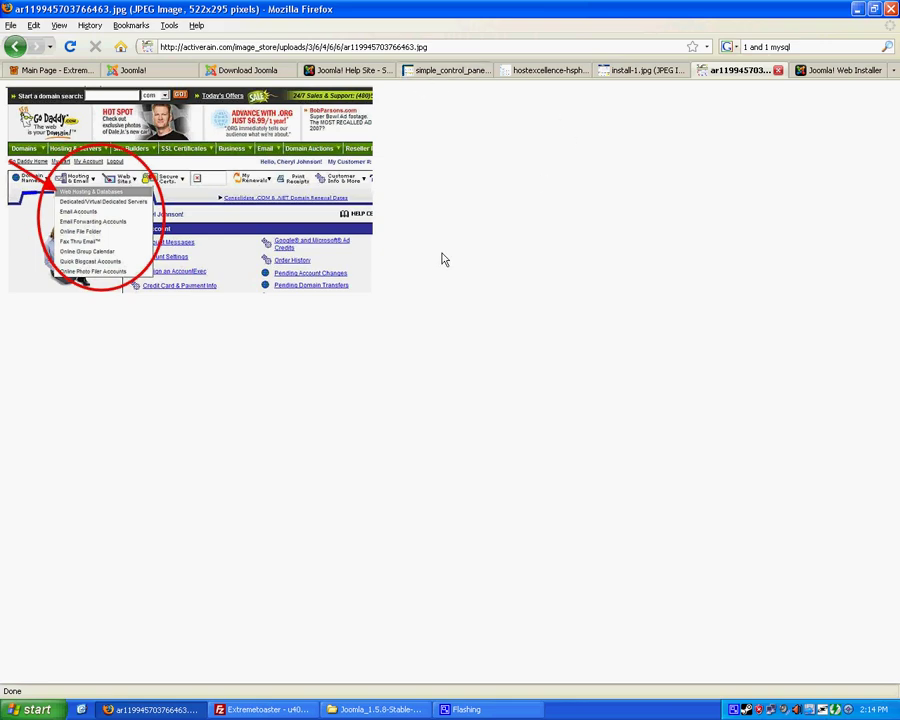
left_click(452, 71)
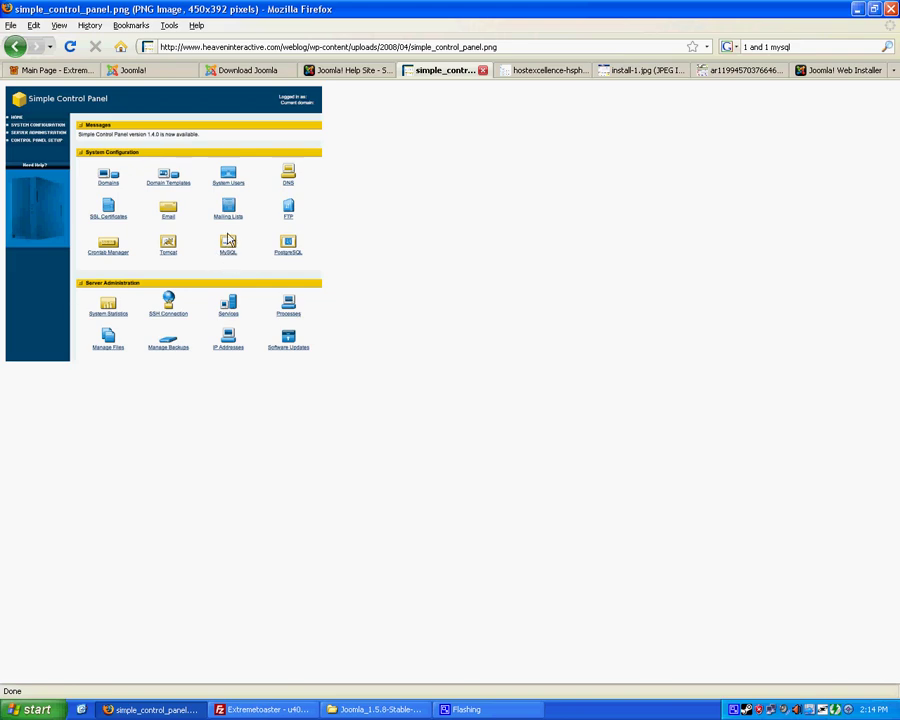
left_click(638, 74)
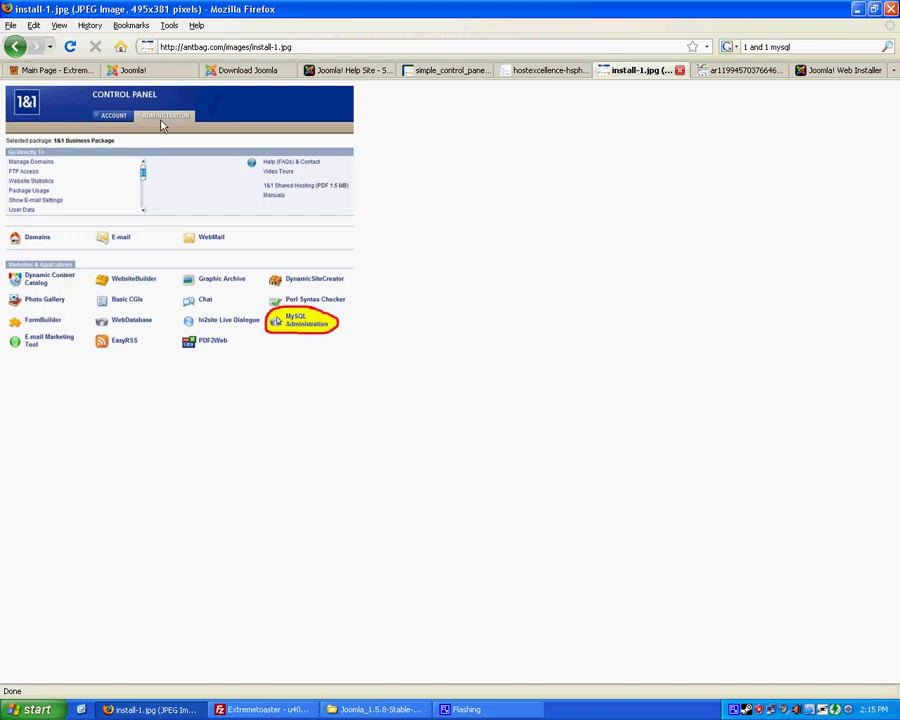
left_click(721, 72)
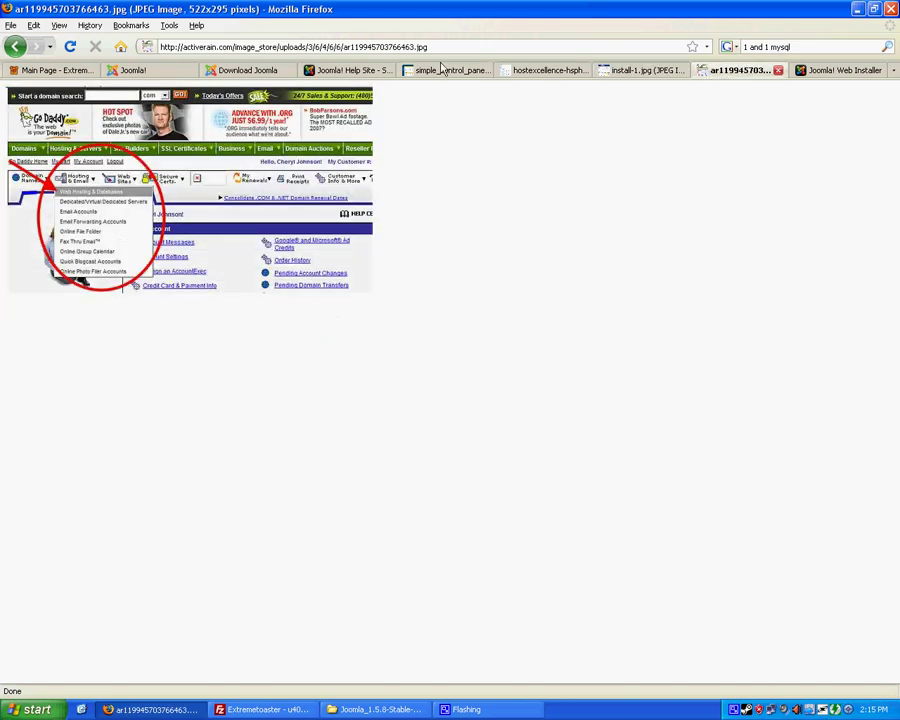
left_click(540, 72)
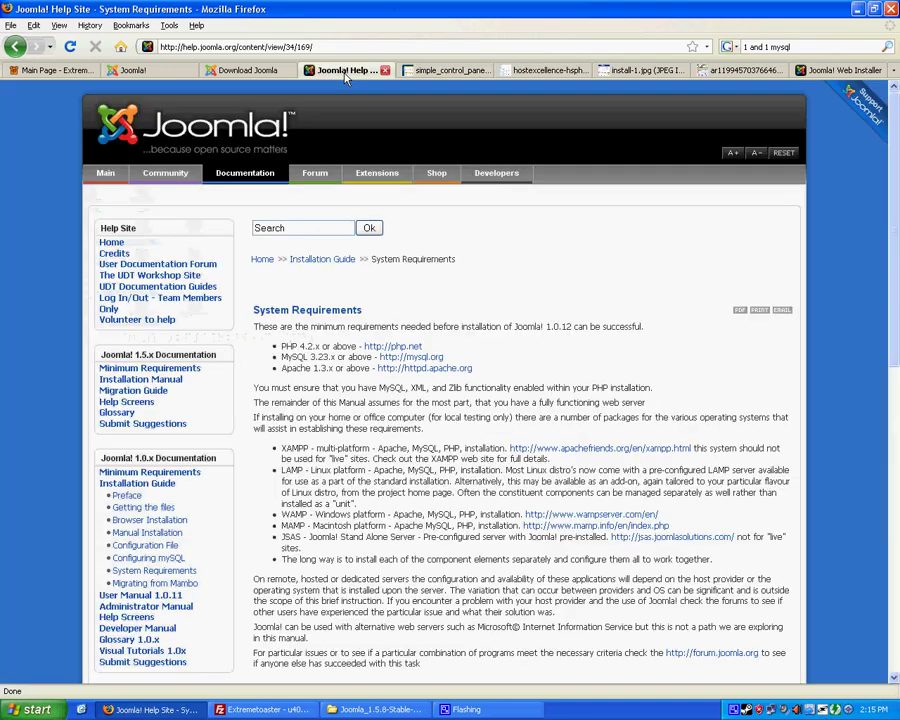
left_click(840, 70)
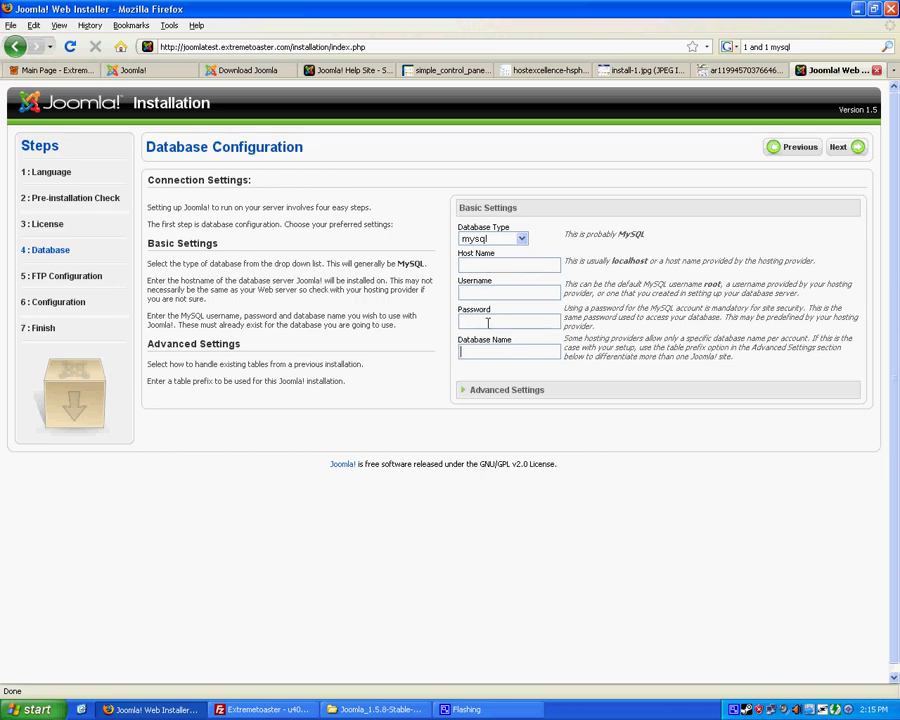
Start filling in the database host name on the Database Configuration step
left_click(489, 267)
right_click(735, 712)
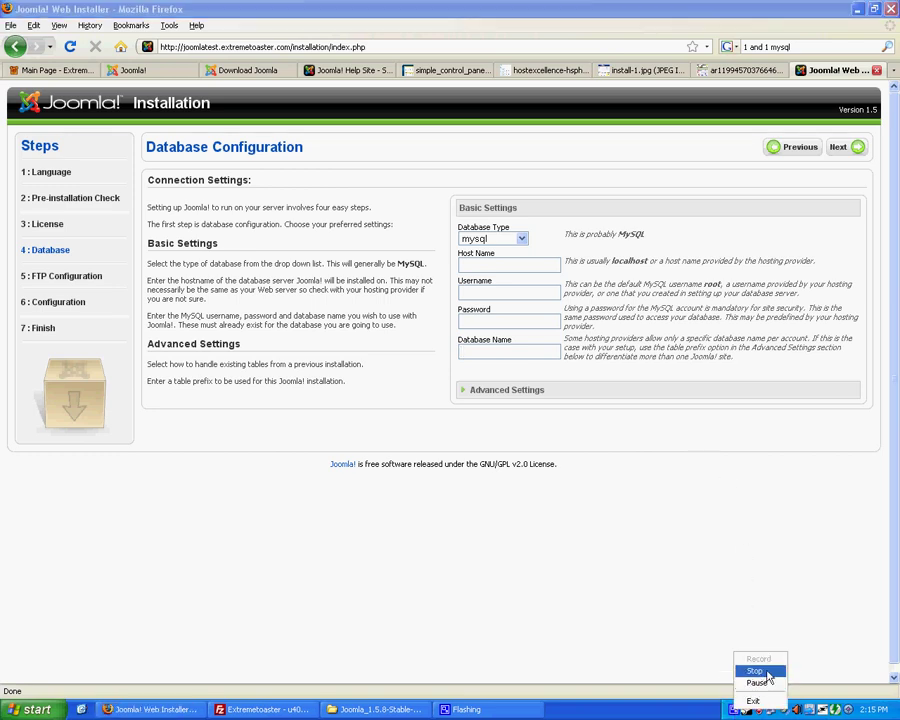
left_click(765, 678)
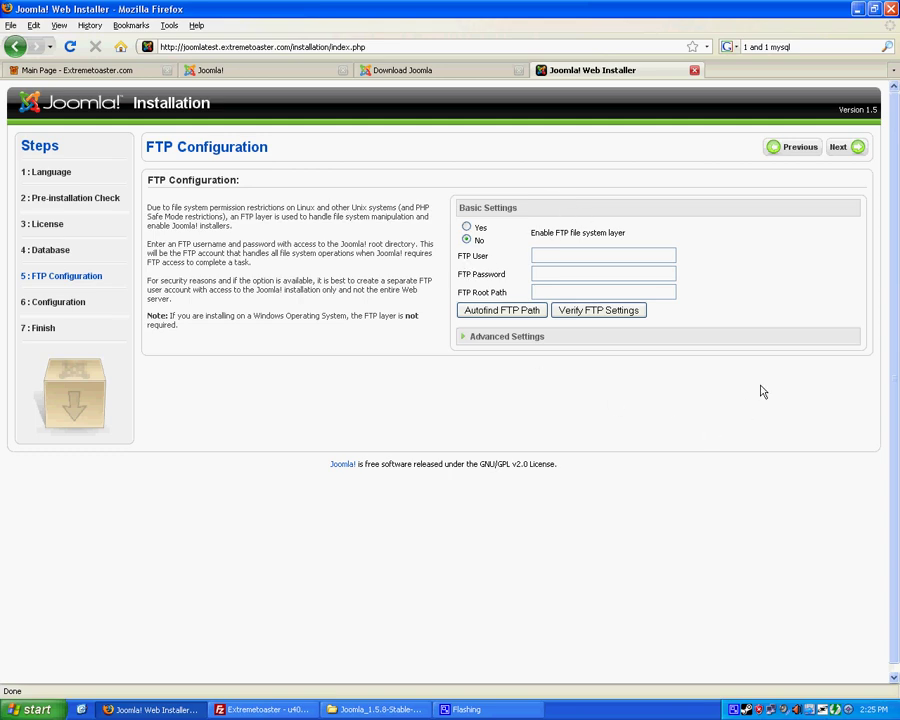
Continue past FTP and enter site name 'Im so cool', the admin e-mail and password
left_click(852, 148)
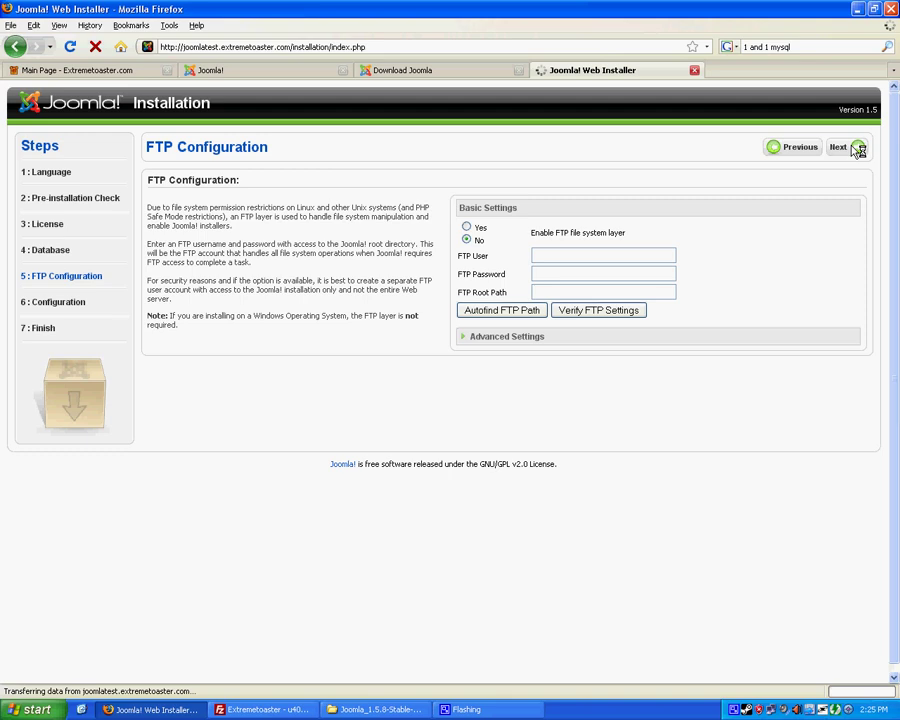
left_click(599, 226)
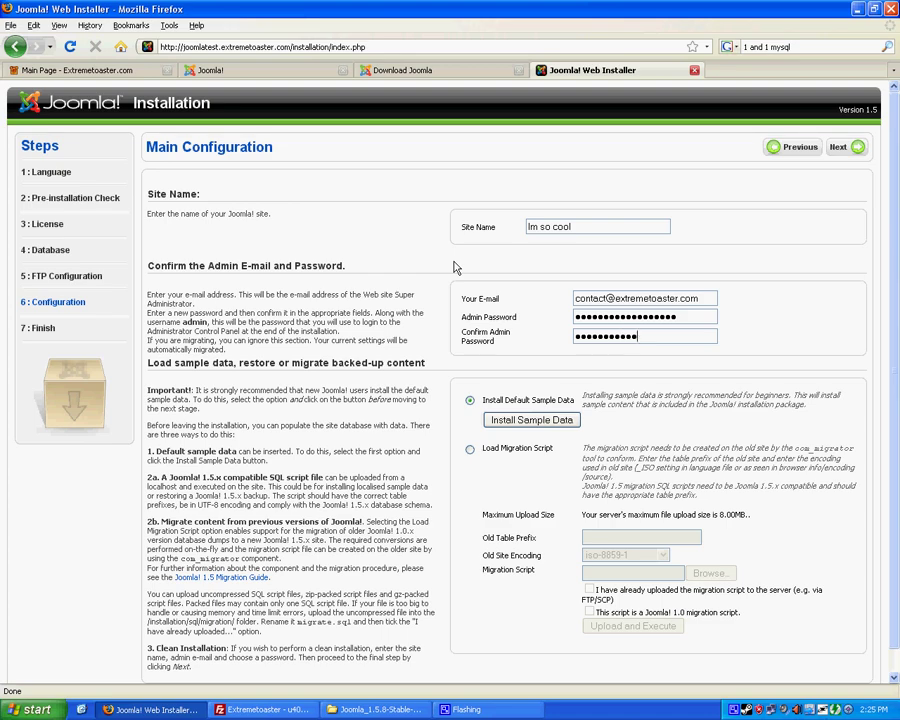
key("Tab")
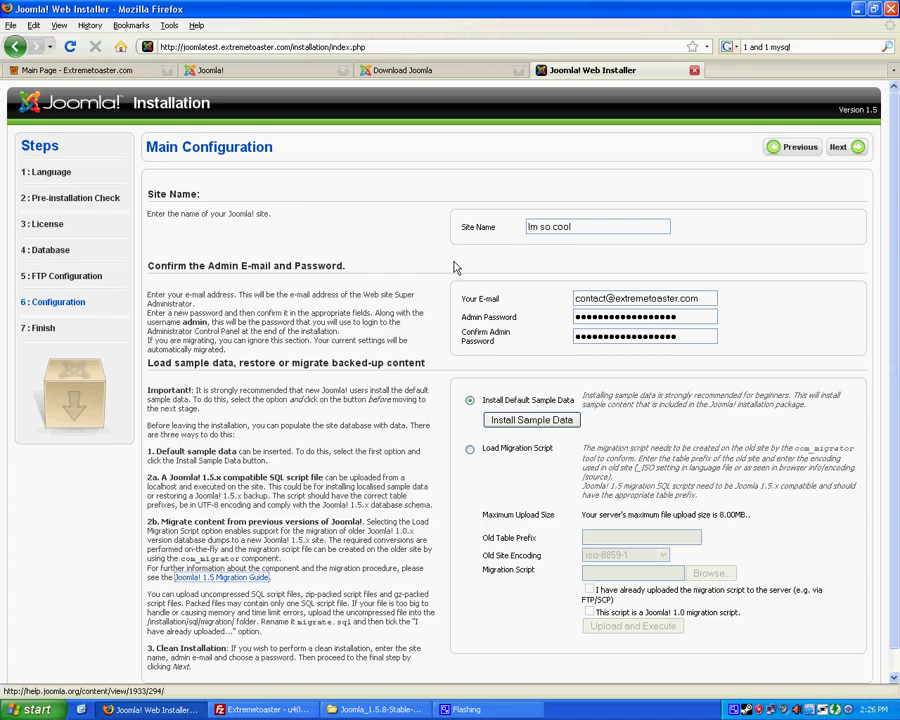
key("Tab")
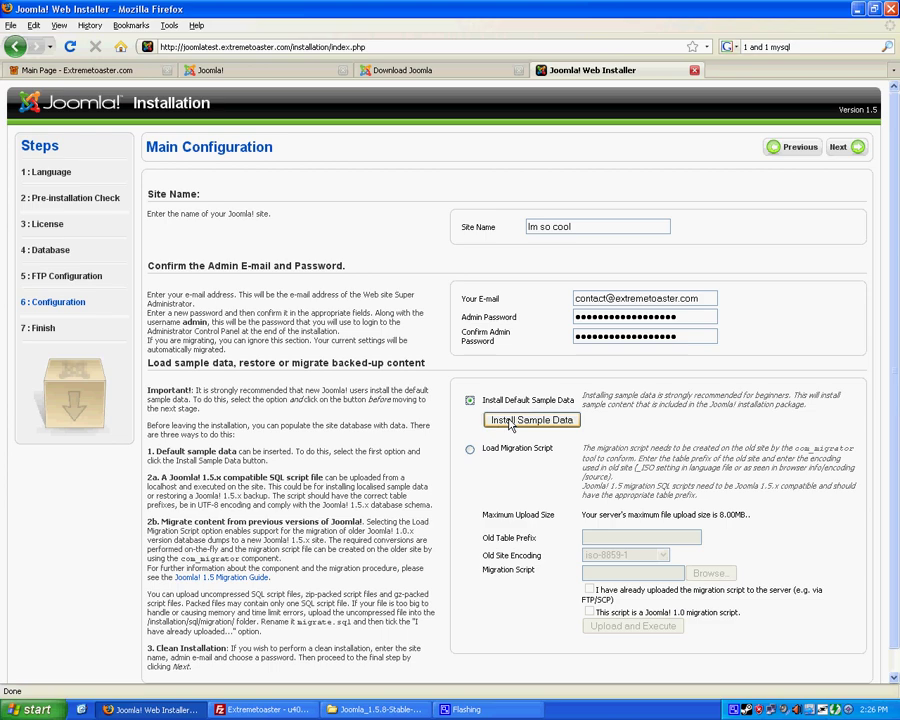
Install the default sample data and submit the configuration to finish installing
left_click(555, 421)
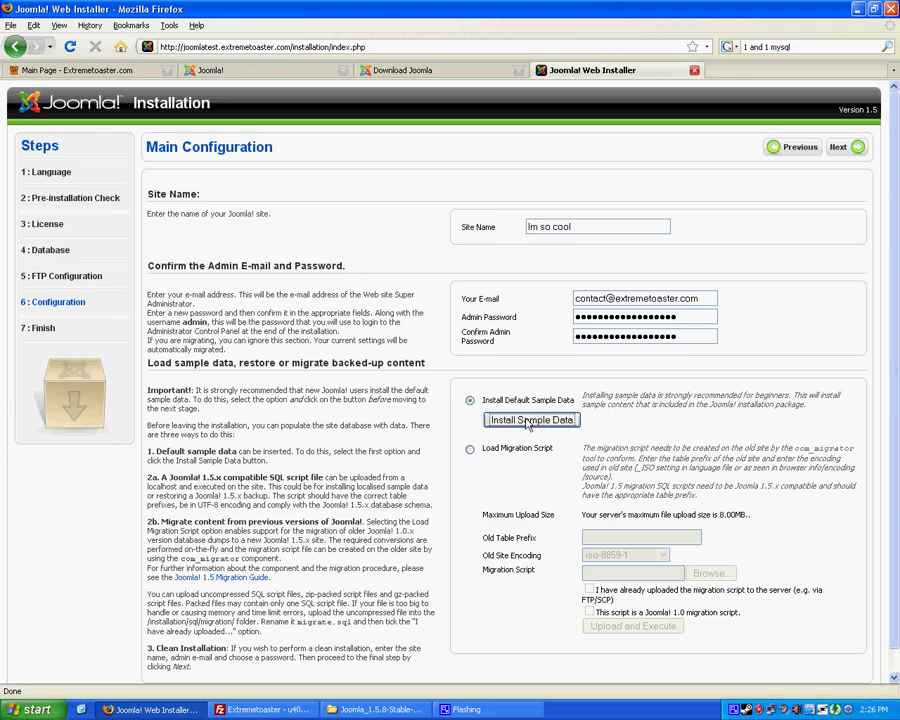
scroll(740, 390, "down", 1)
scroll(776, 350, "up", 1)
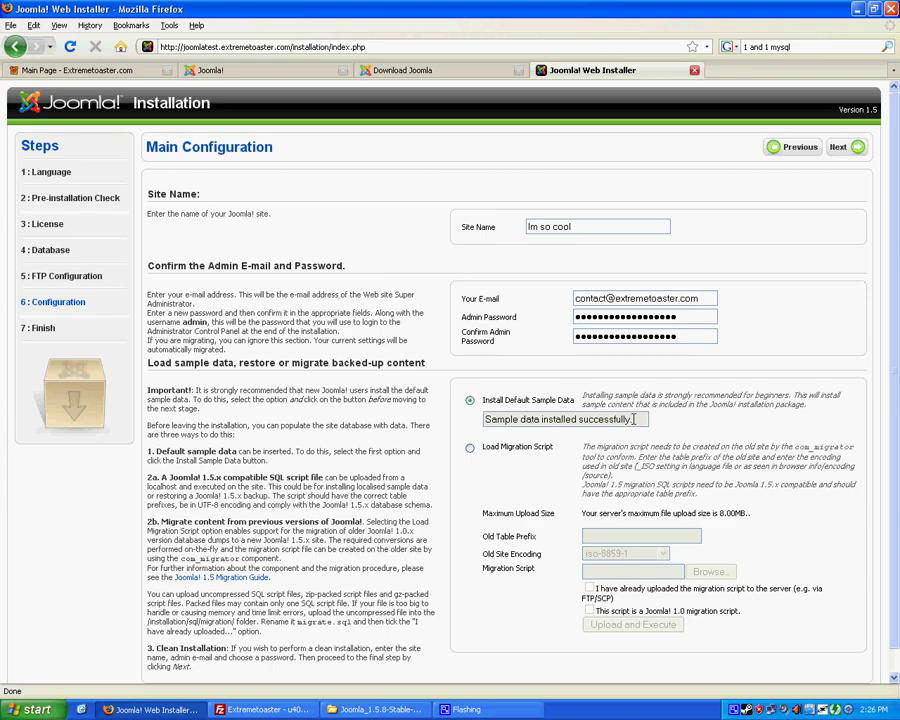
left_click(838, 147)
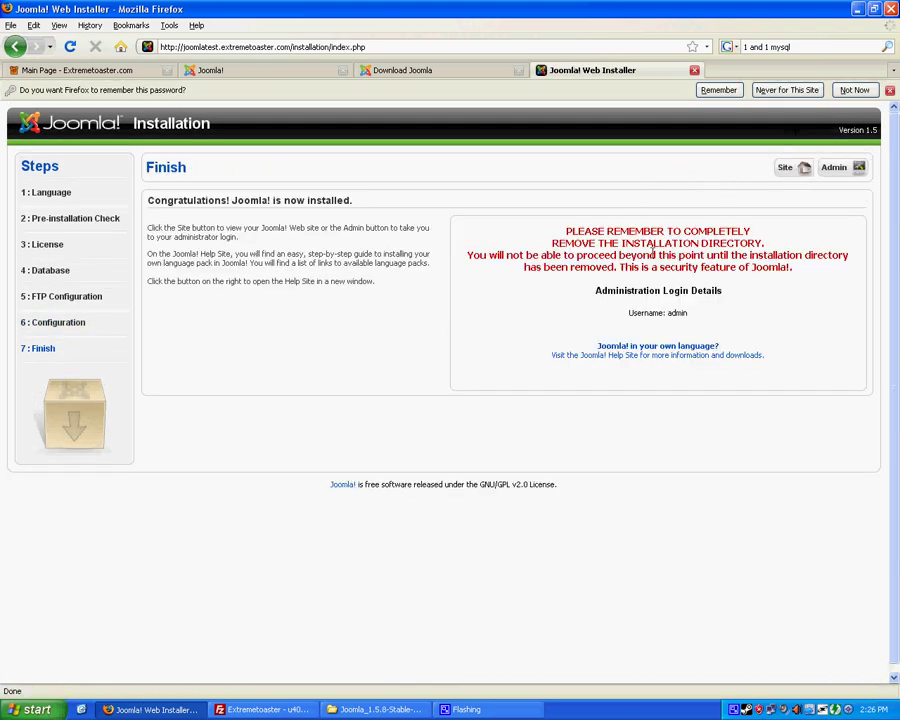
Decline Firefox's offer to remember the admin password
left_click(856, 92)
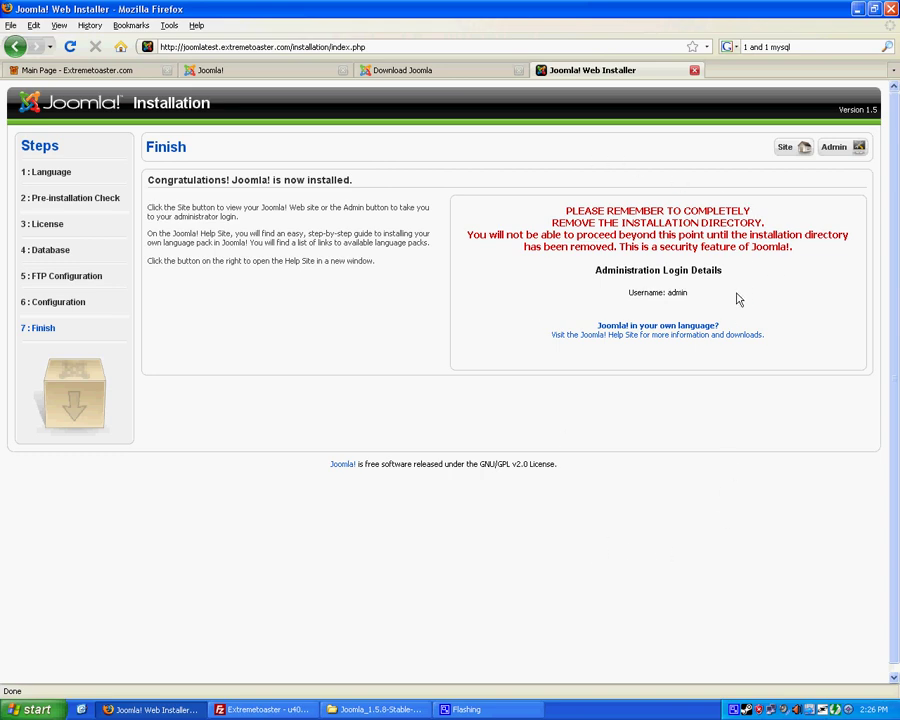
Reconnect FileZilla to the Extremetoaster server and open /extreme_toaster/joomlatest/joomla
left_click(290, 710)
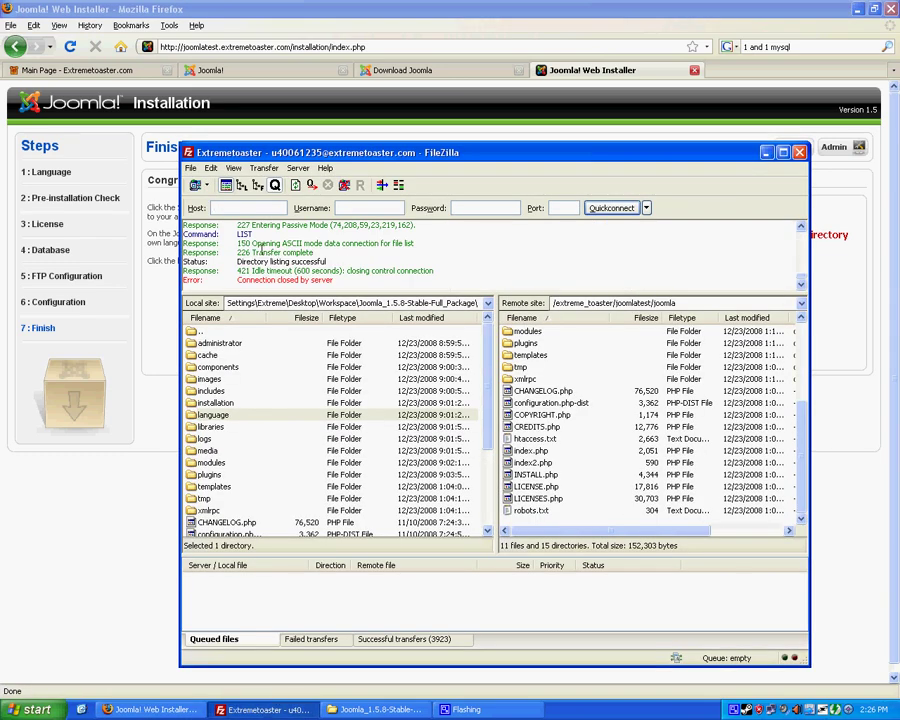
left_click(207, 187)
left_click(230, 199)
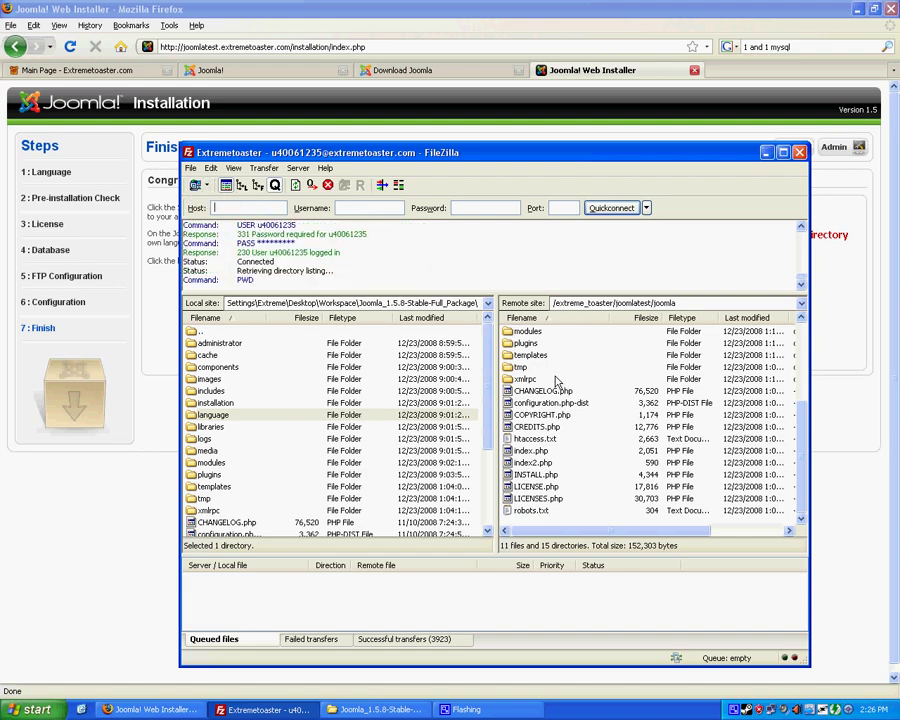
double_click(546, 344)
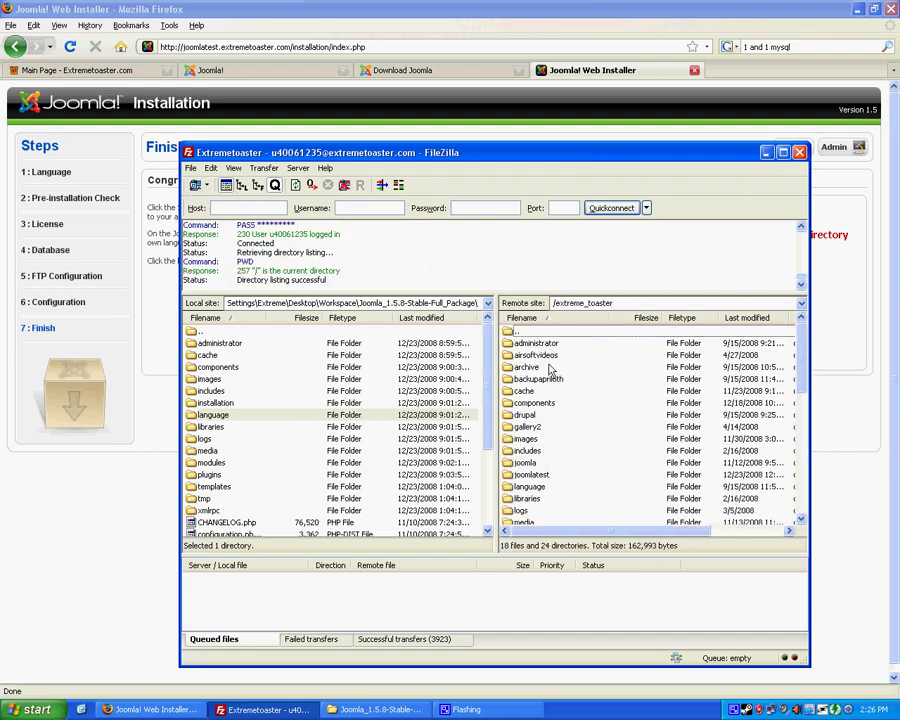
double_click(531, 474)
double_click(525, 343)
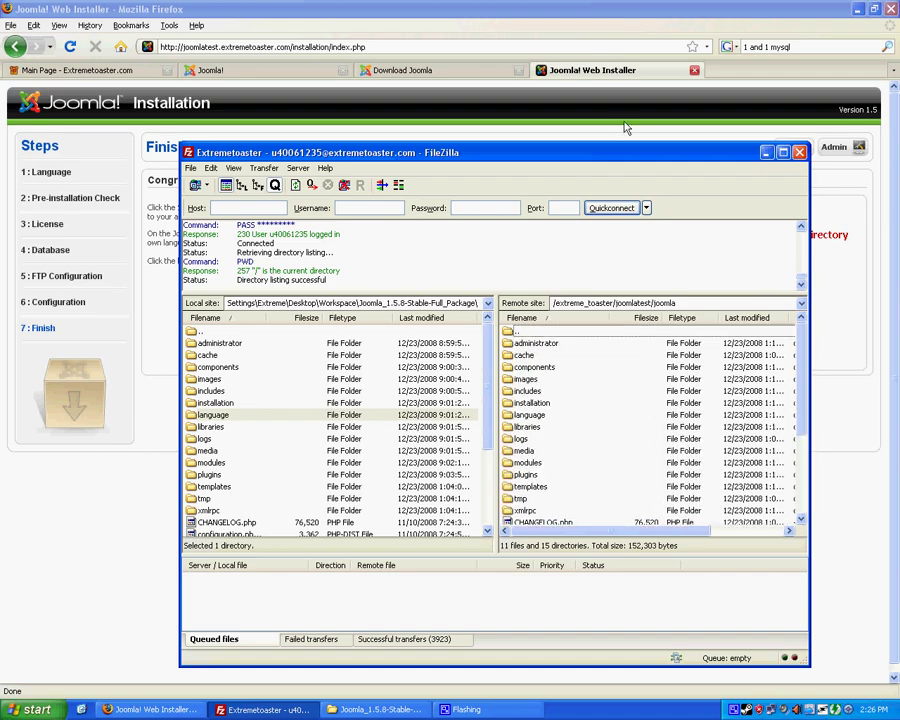
left_click_drag(600, 152, 532, 75)
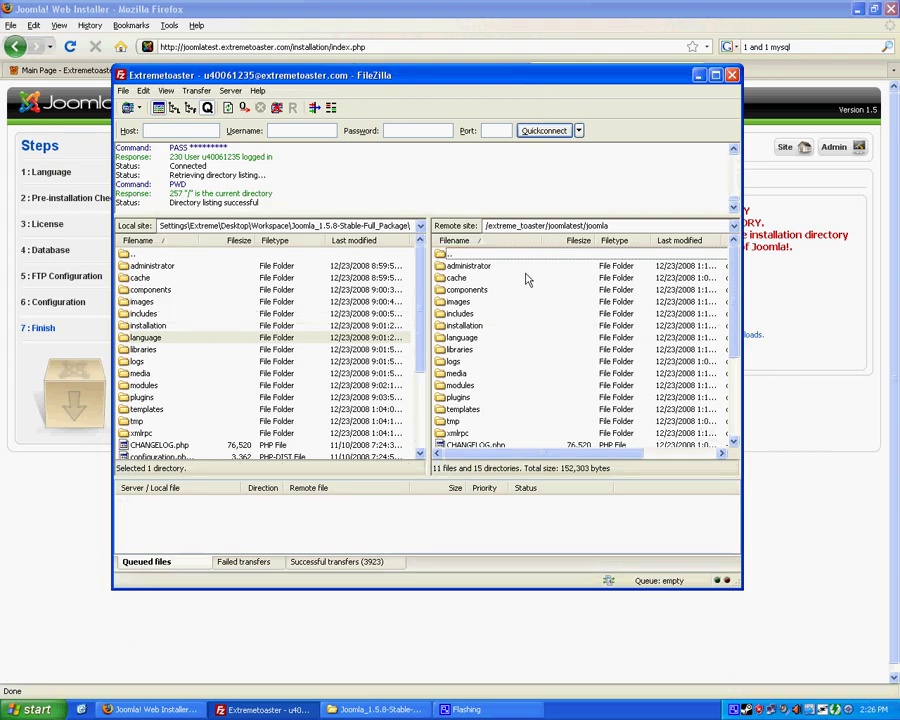
Delete the remote installation folder and confirm with Yes
left_click(503, 327)
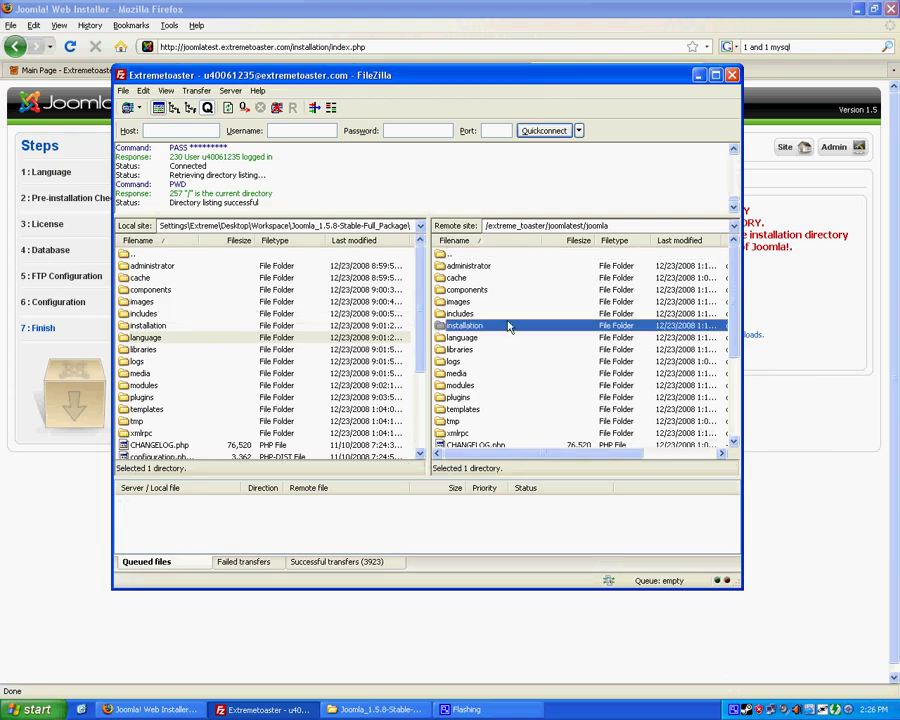
key("Delete")
left_click(418, 396)
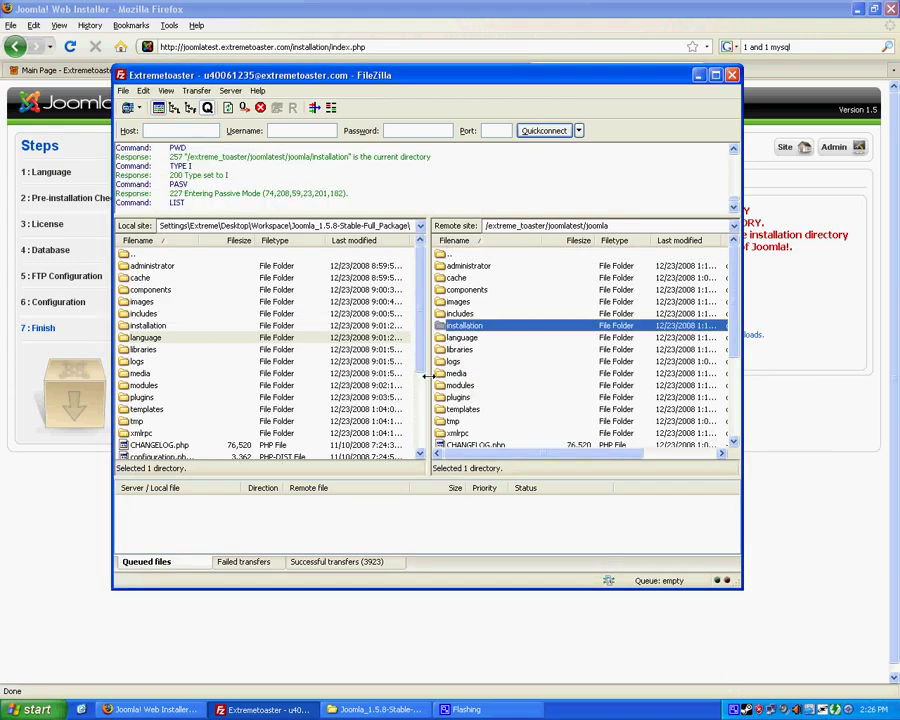
Open the site's 'Welcome to the Frontpage' at joomlatest.extremetoaster.com and scroll through its sample articles
left_click(810, 283)
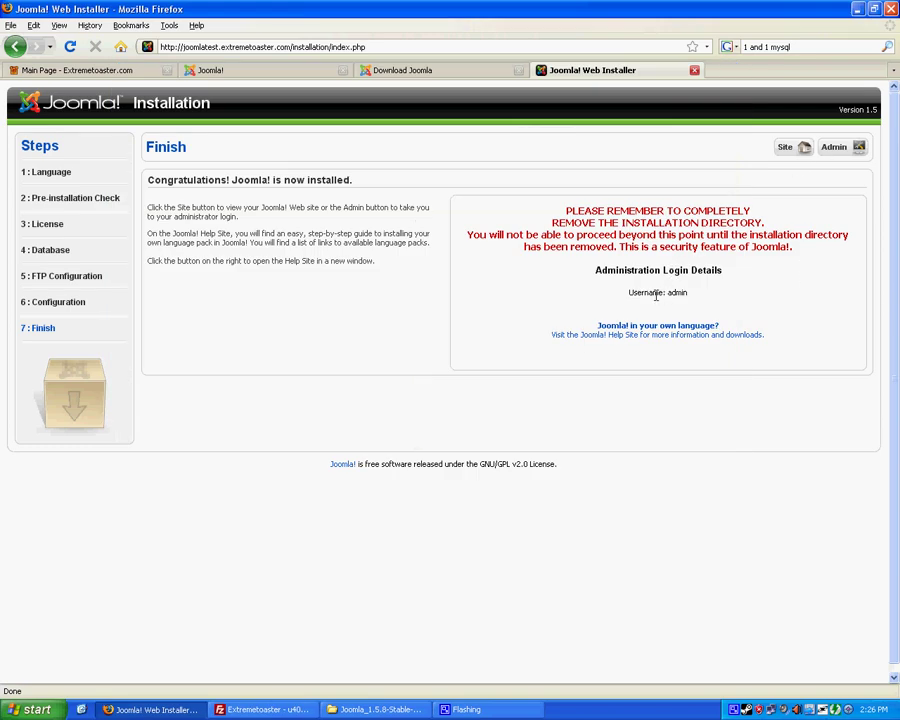
left_click(791, 147)
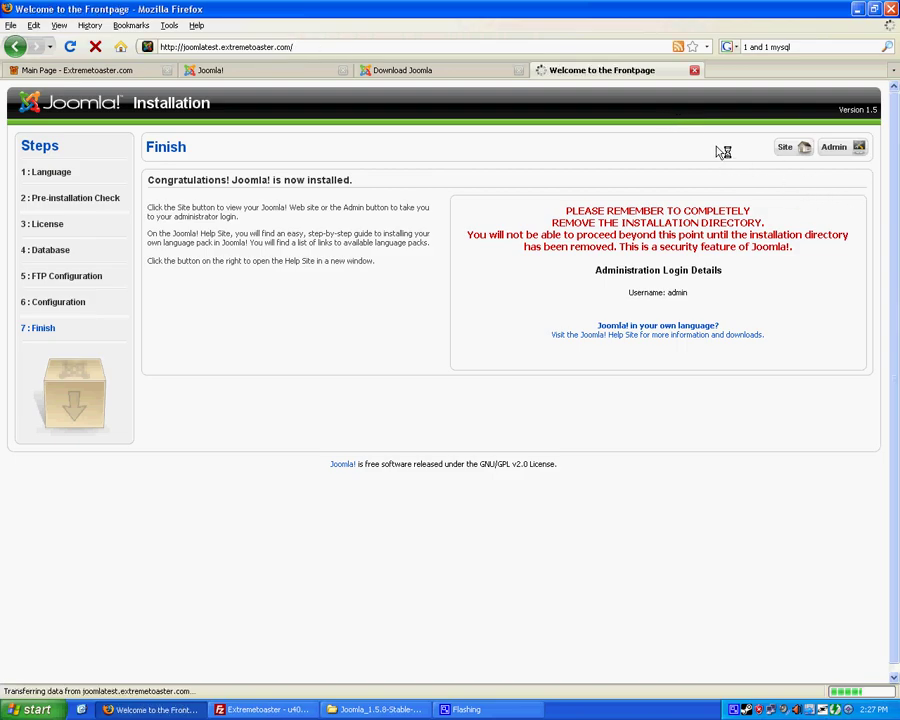
scroll(314, 470, "down", 4)
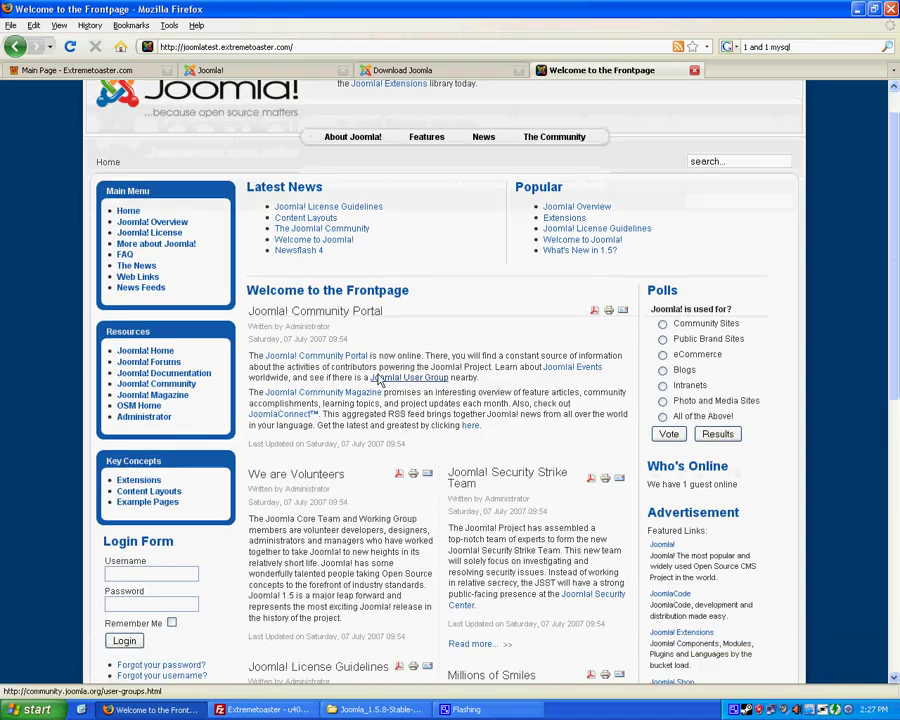
scroll(314, 476, "down", 6)
scroll(306, 498, "up", 5)
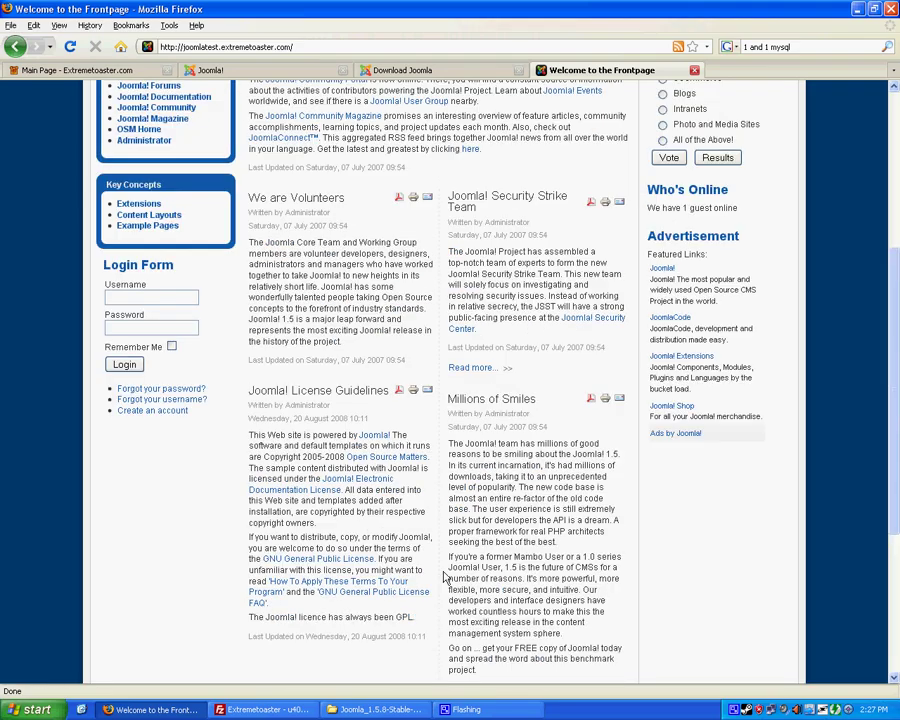
scroll(446, 577, "up", 6)
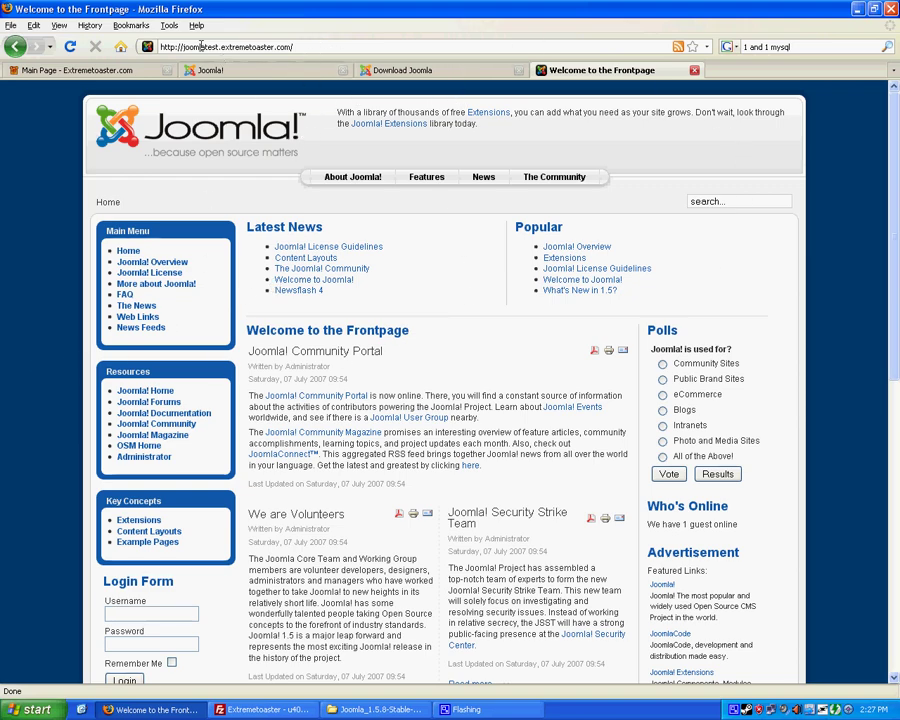
left_click_drag(160, 47, 300, 47)
Load the administrator login page by appending 'administrator' to the site URL
left_click(326, 47)
type("adminis")
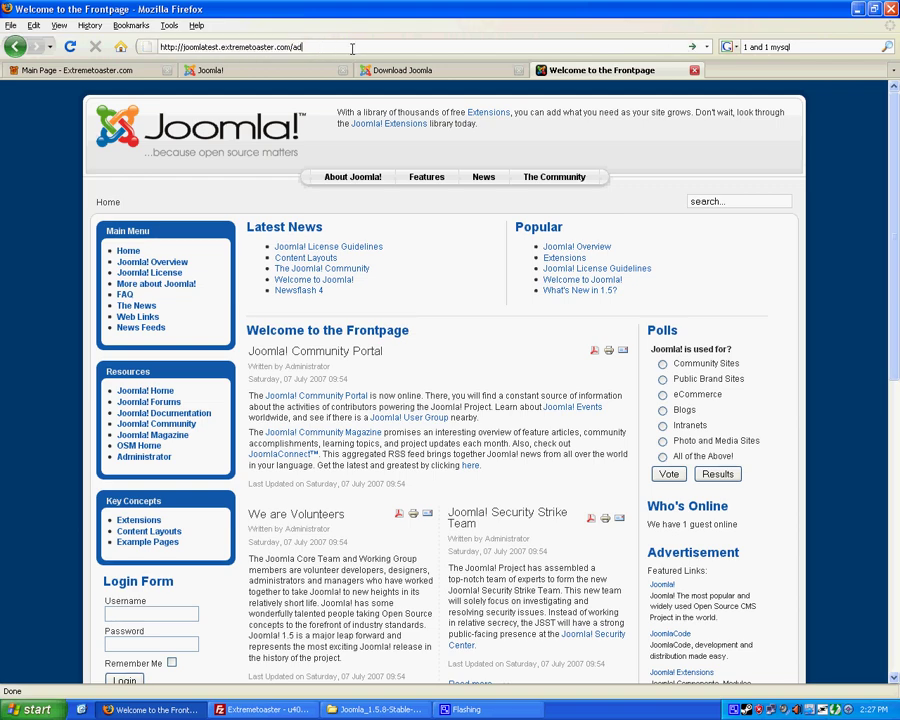
type("trator")
key("Return")
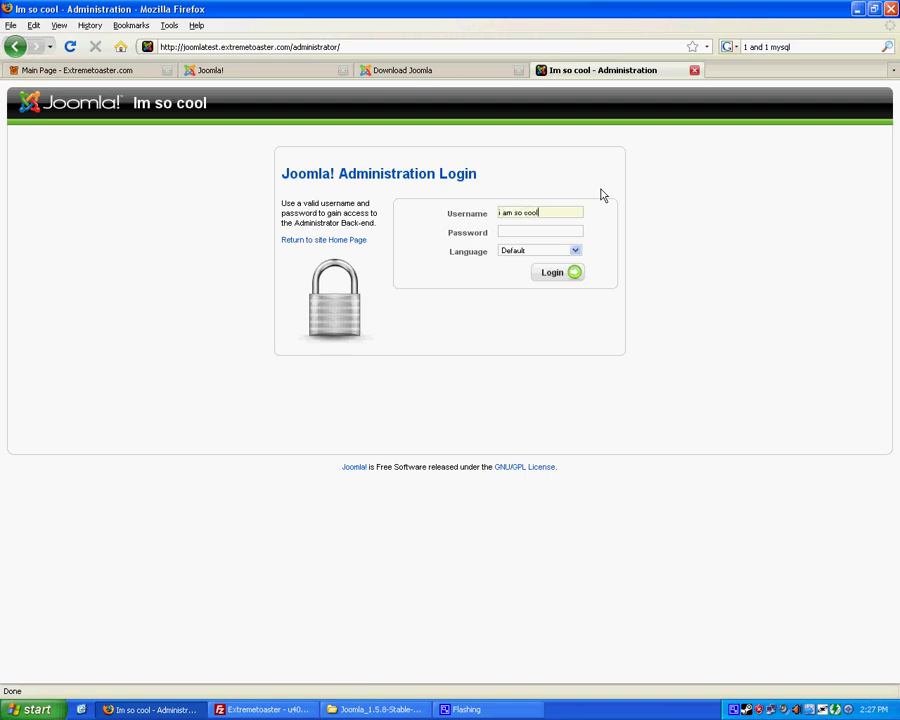
Log in with username 'admin' and the account password
key("ctrl+a")
type("ad")
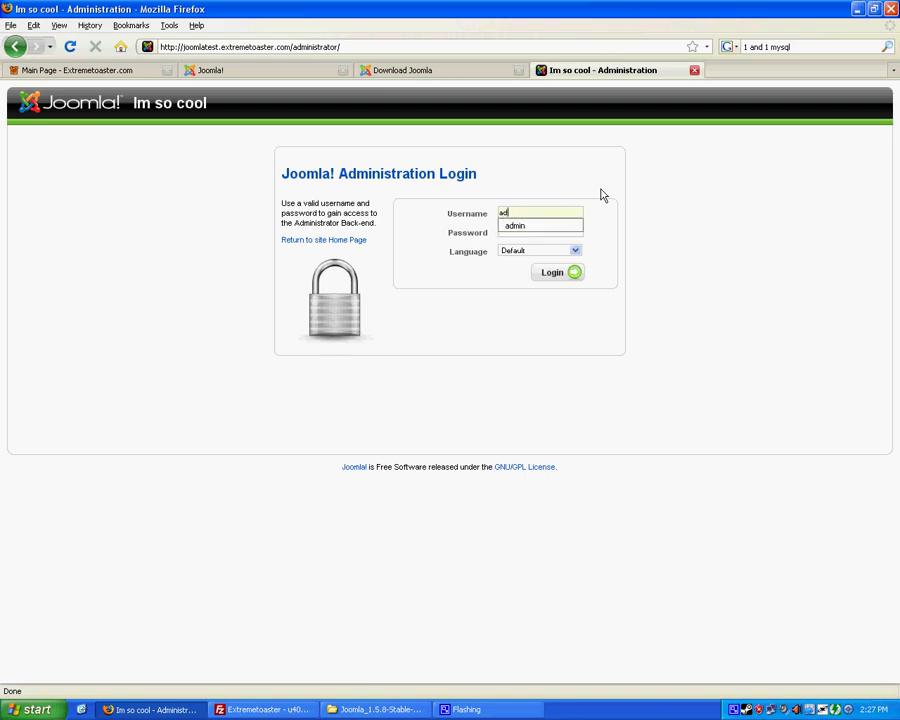
type("min")
key("Tab")
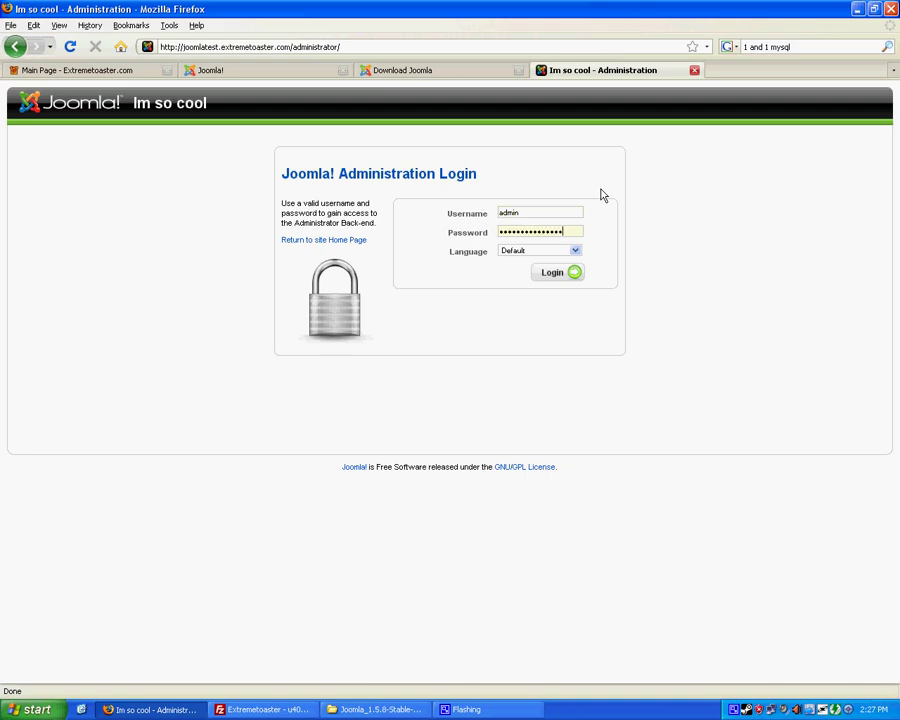
key("Return")
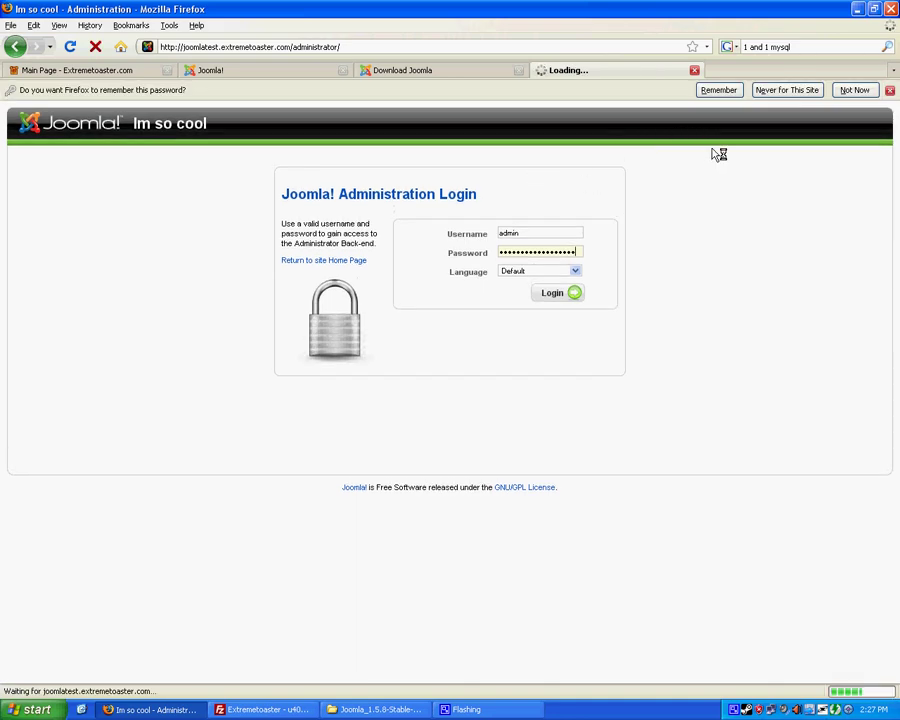
Dismiss Firefox's remember-password bar, then look over the control panel shortcuts and Content and Extensions menus
left_click(890, 90)
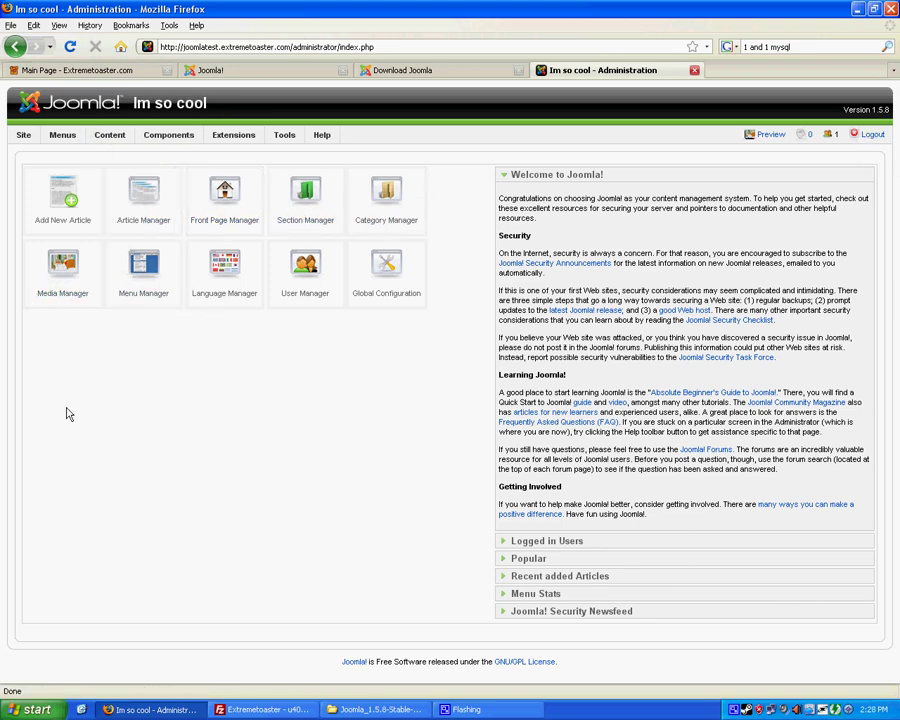
left_click_drag(196, 537, 267, 321)
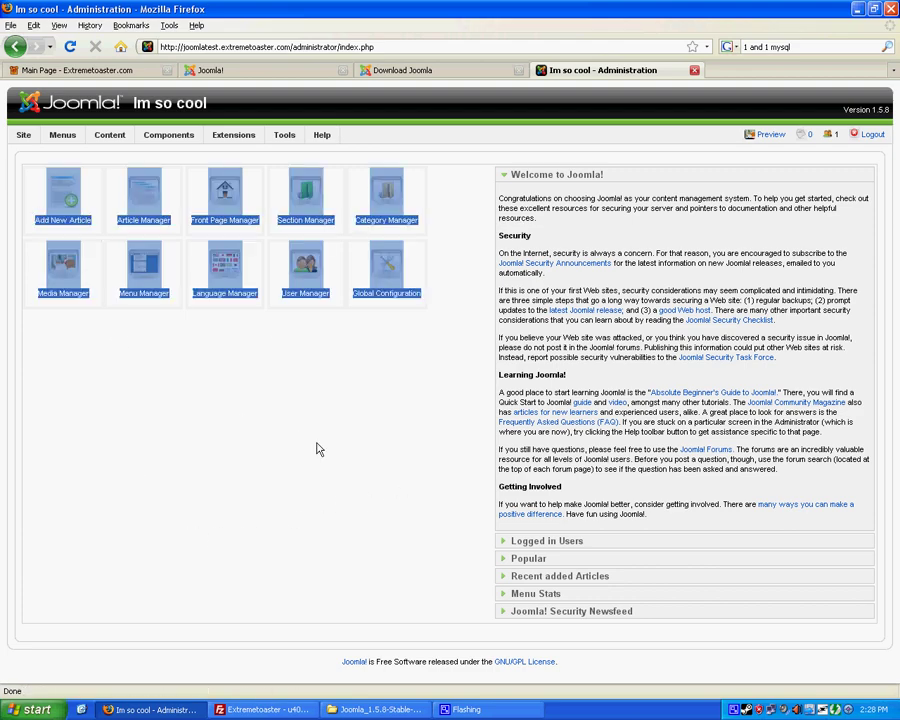
left_click(459, 335)
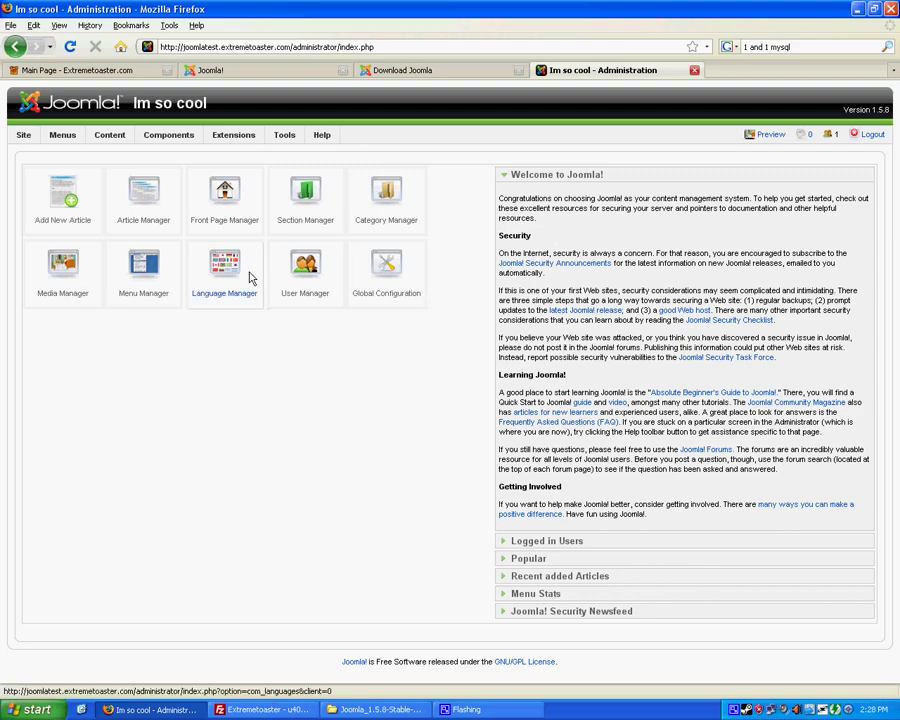
mouse_move(110, 136)
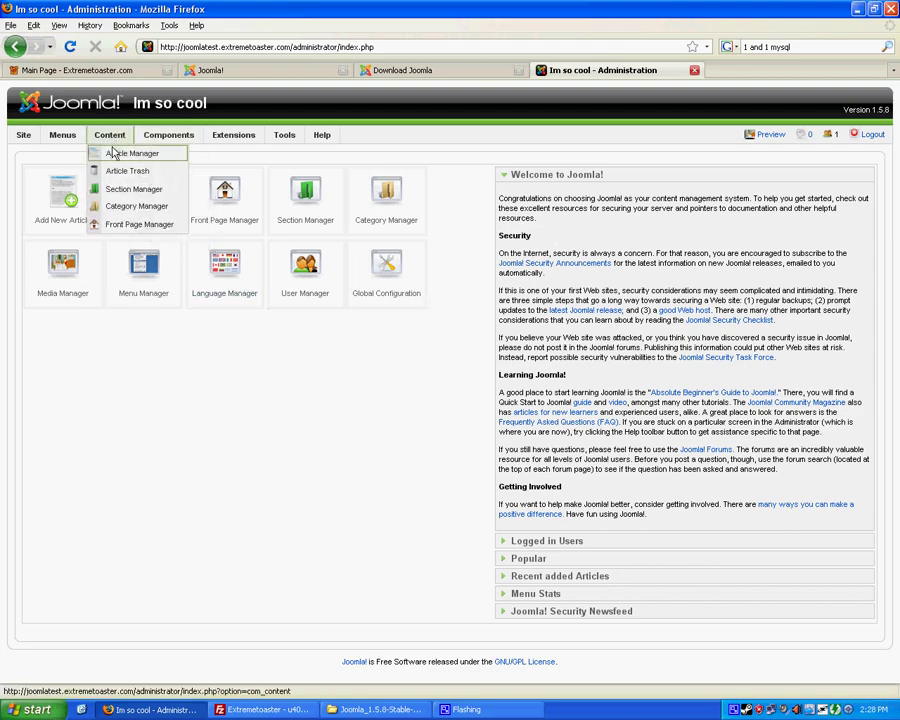
mouse_move(240, 137)
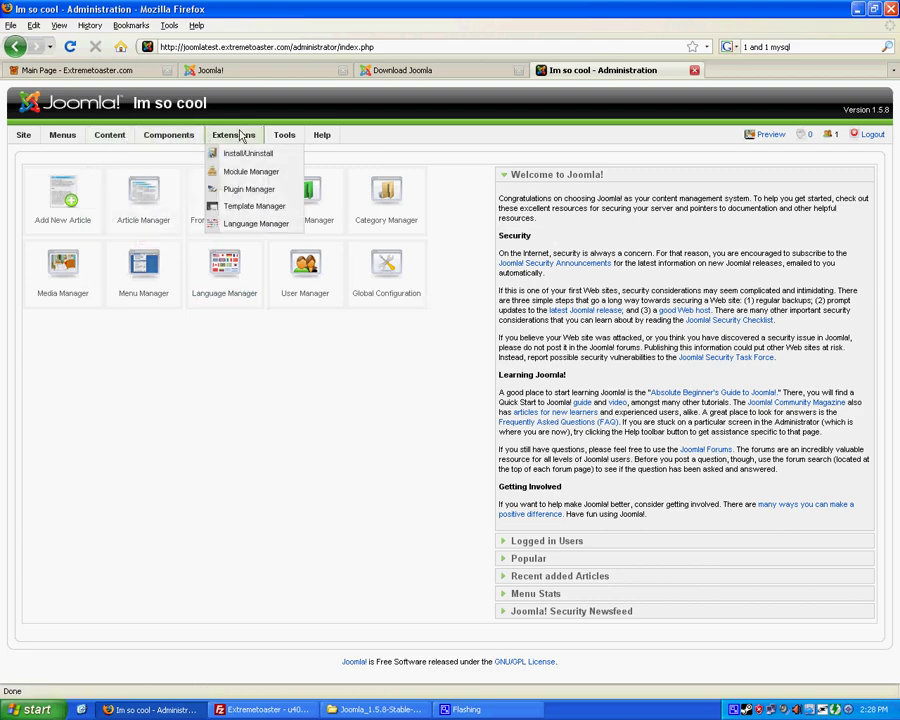